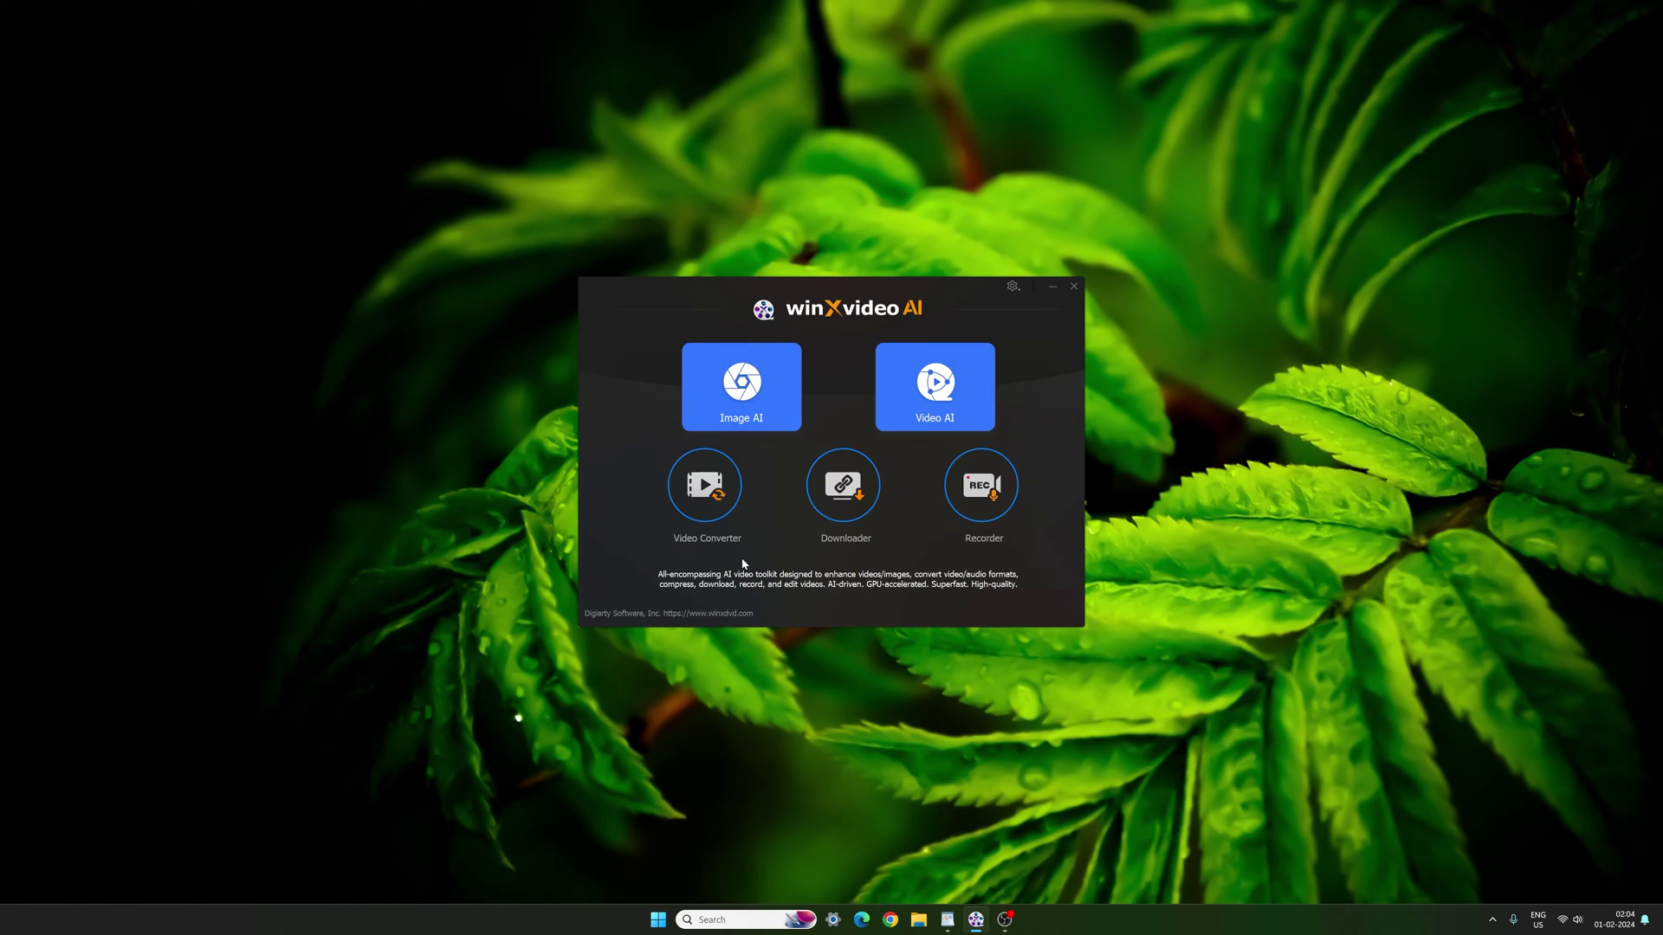
- Open Image AI full-screen and load Image 01 - 360p for a 1280×720 upscale preview
left_click(753, 411)
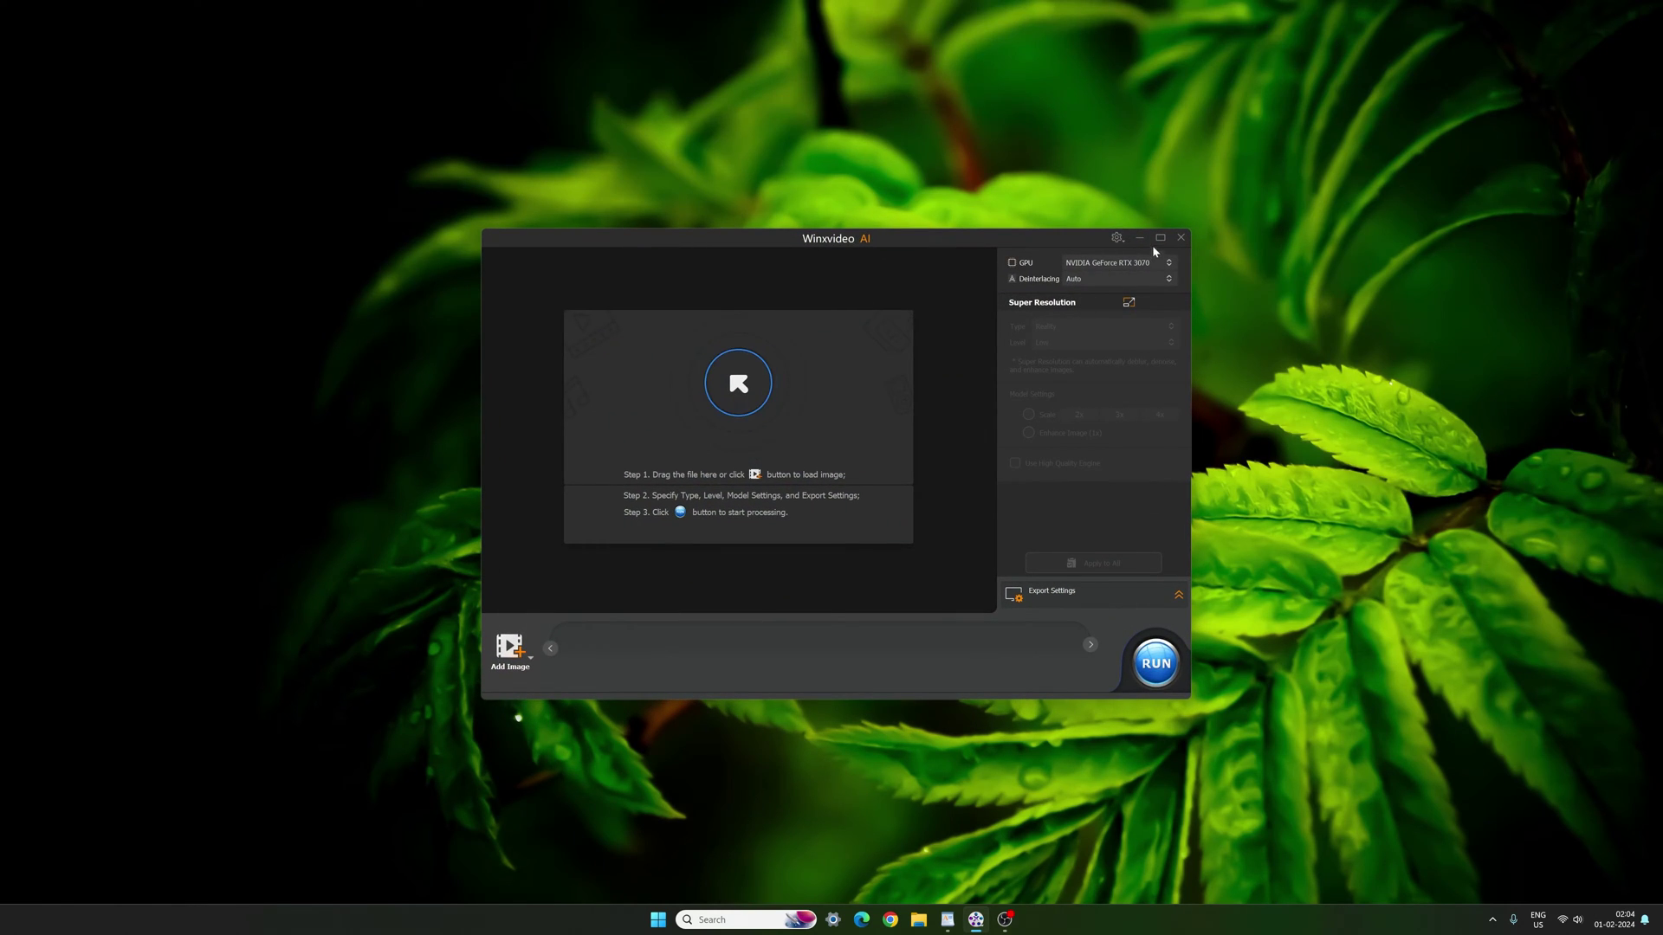
left_click(1159, 239)
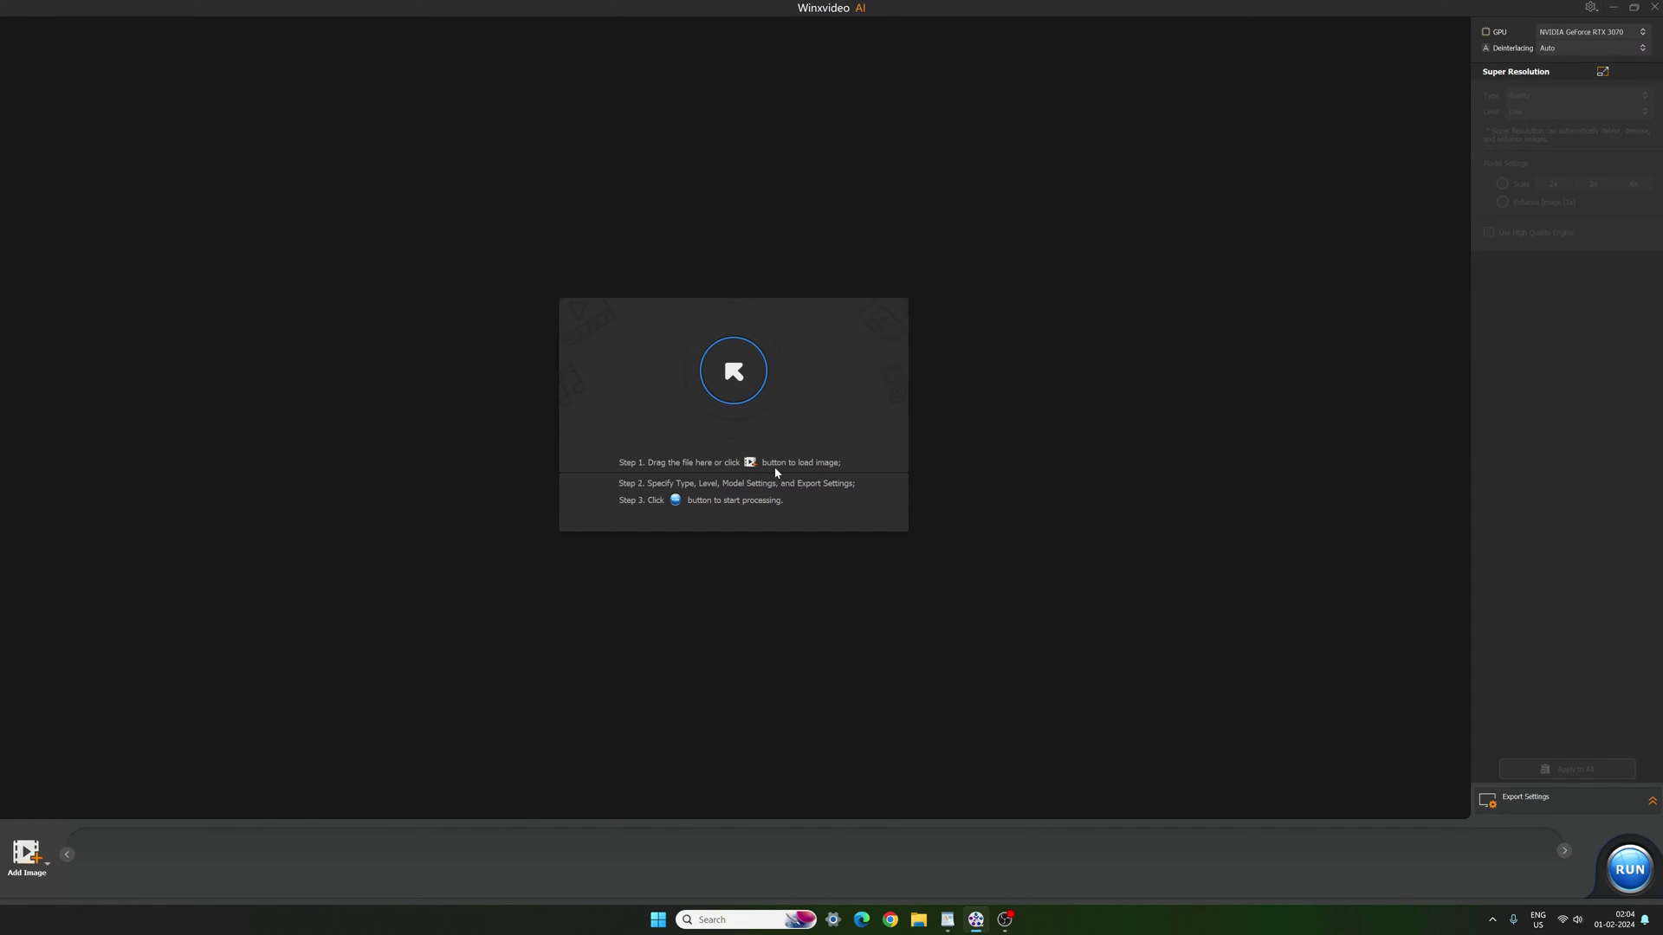
left_click(736, 383)
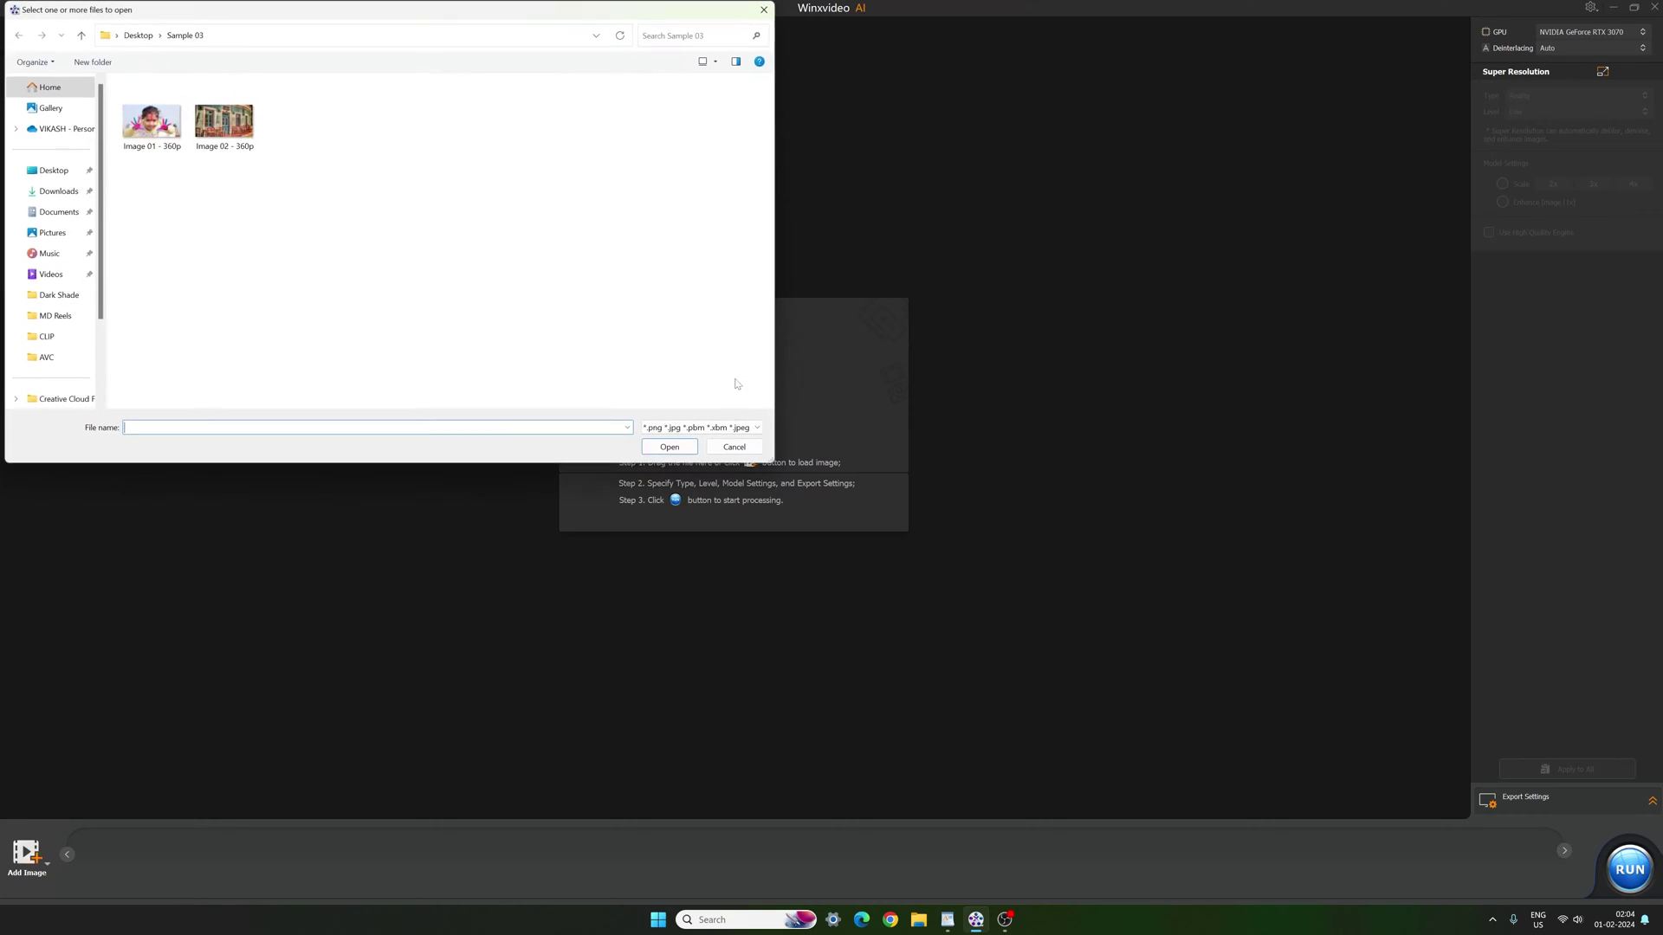
left_click(670, 448)
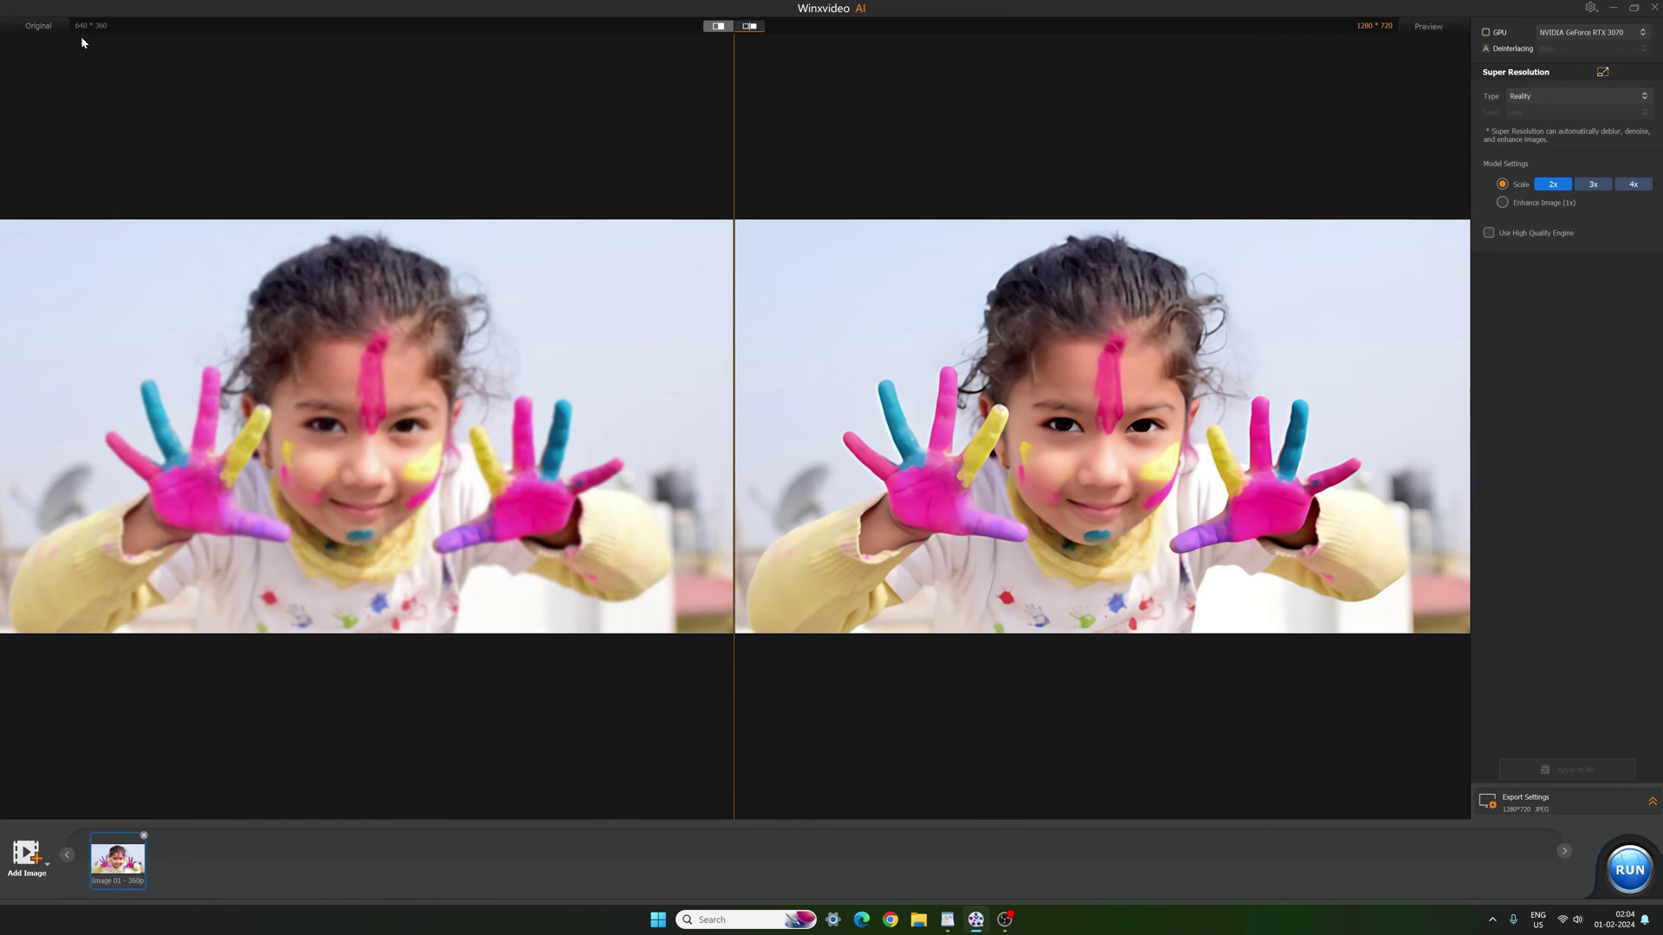
- Compare Image 01 in split before/after view, then add Image 02 - 360p
left_click(717, 31)
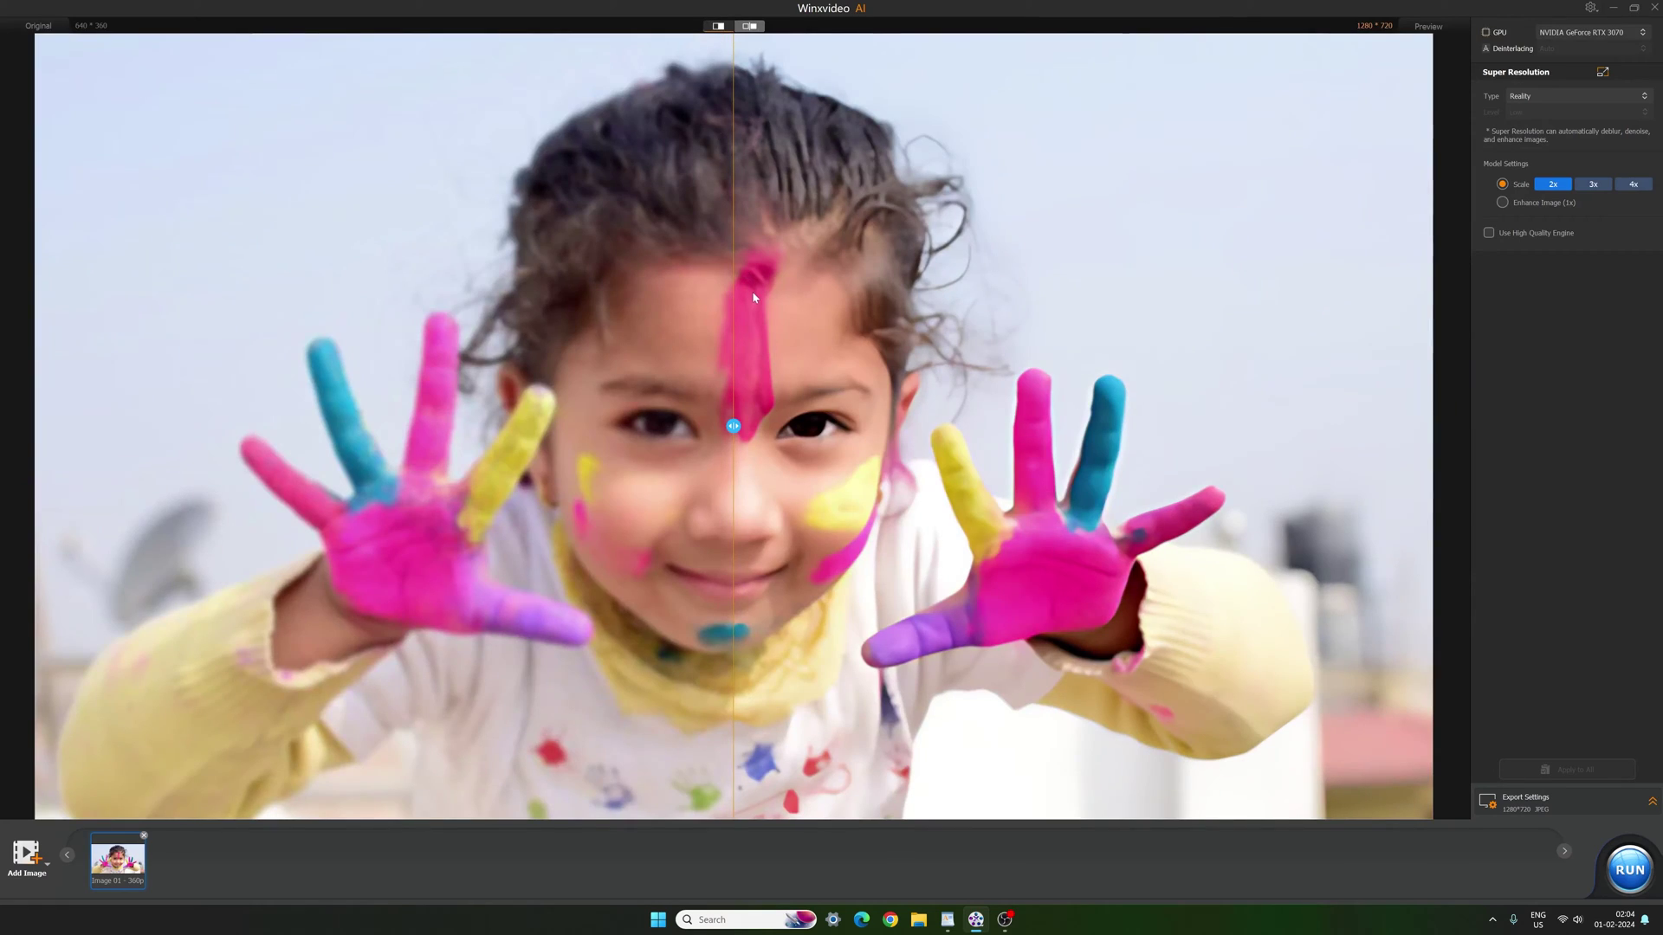
mouse_move(733, 426)
left_mouse_down()
mouse_move(698, 333)
mouse_move(1195, 345)
left_mouse_up()
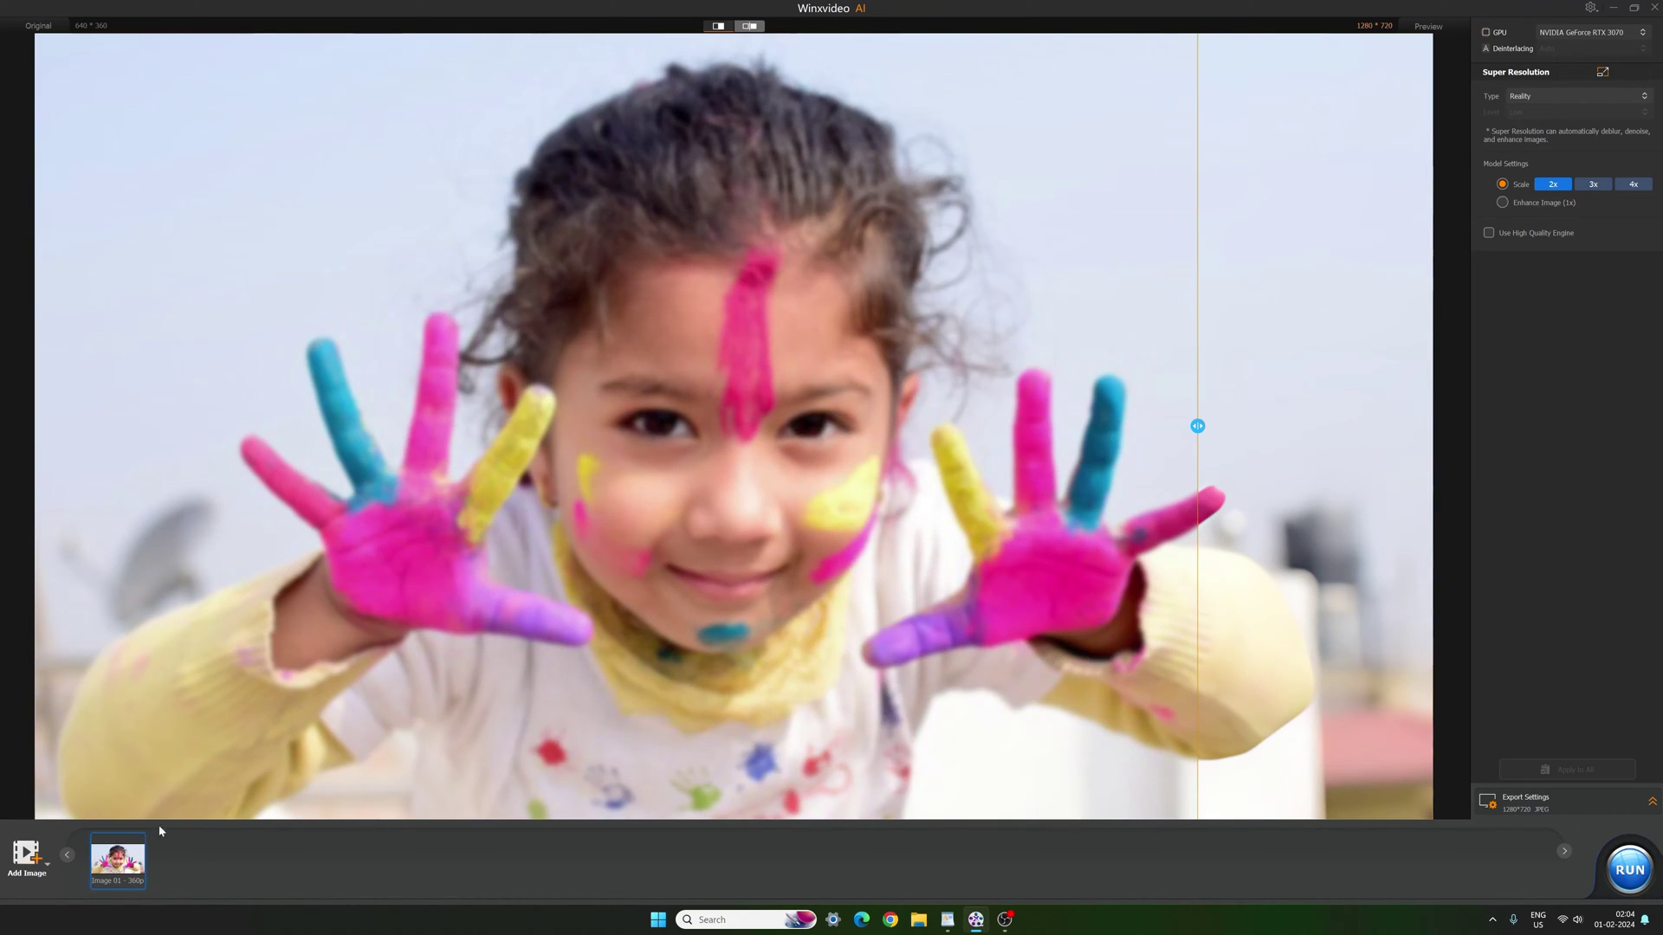
left_click(26, 858)
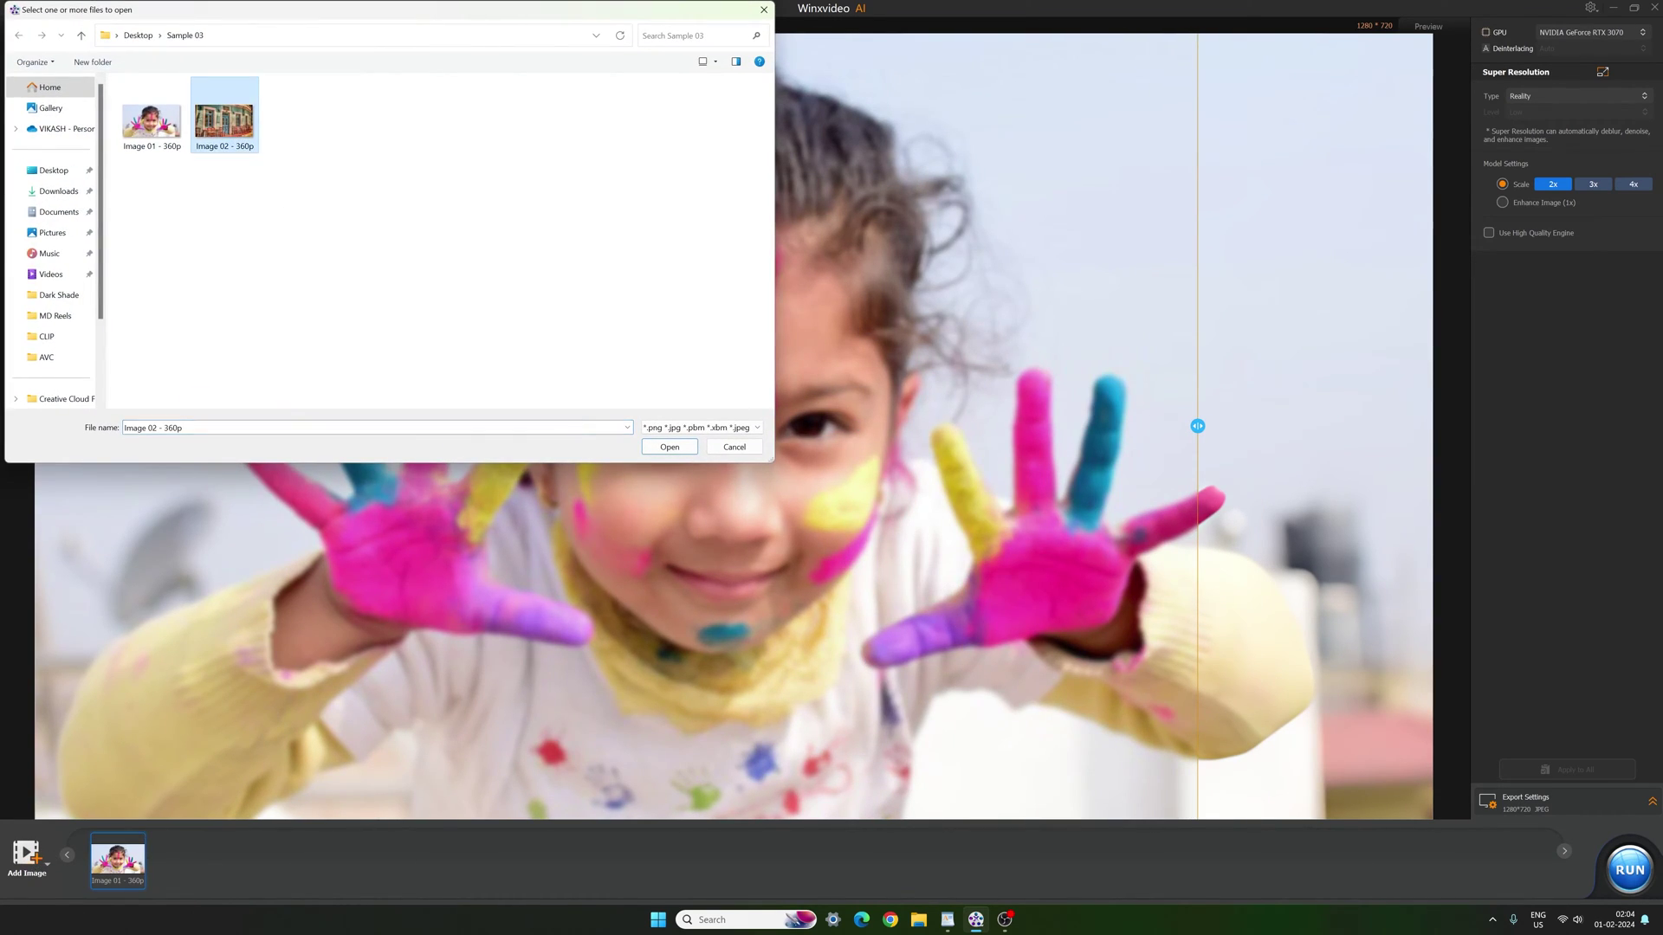
left_click(670, 448)
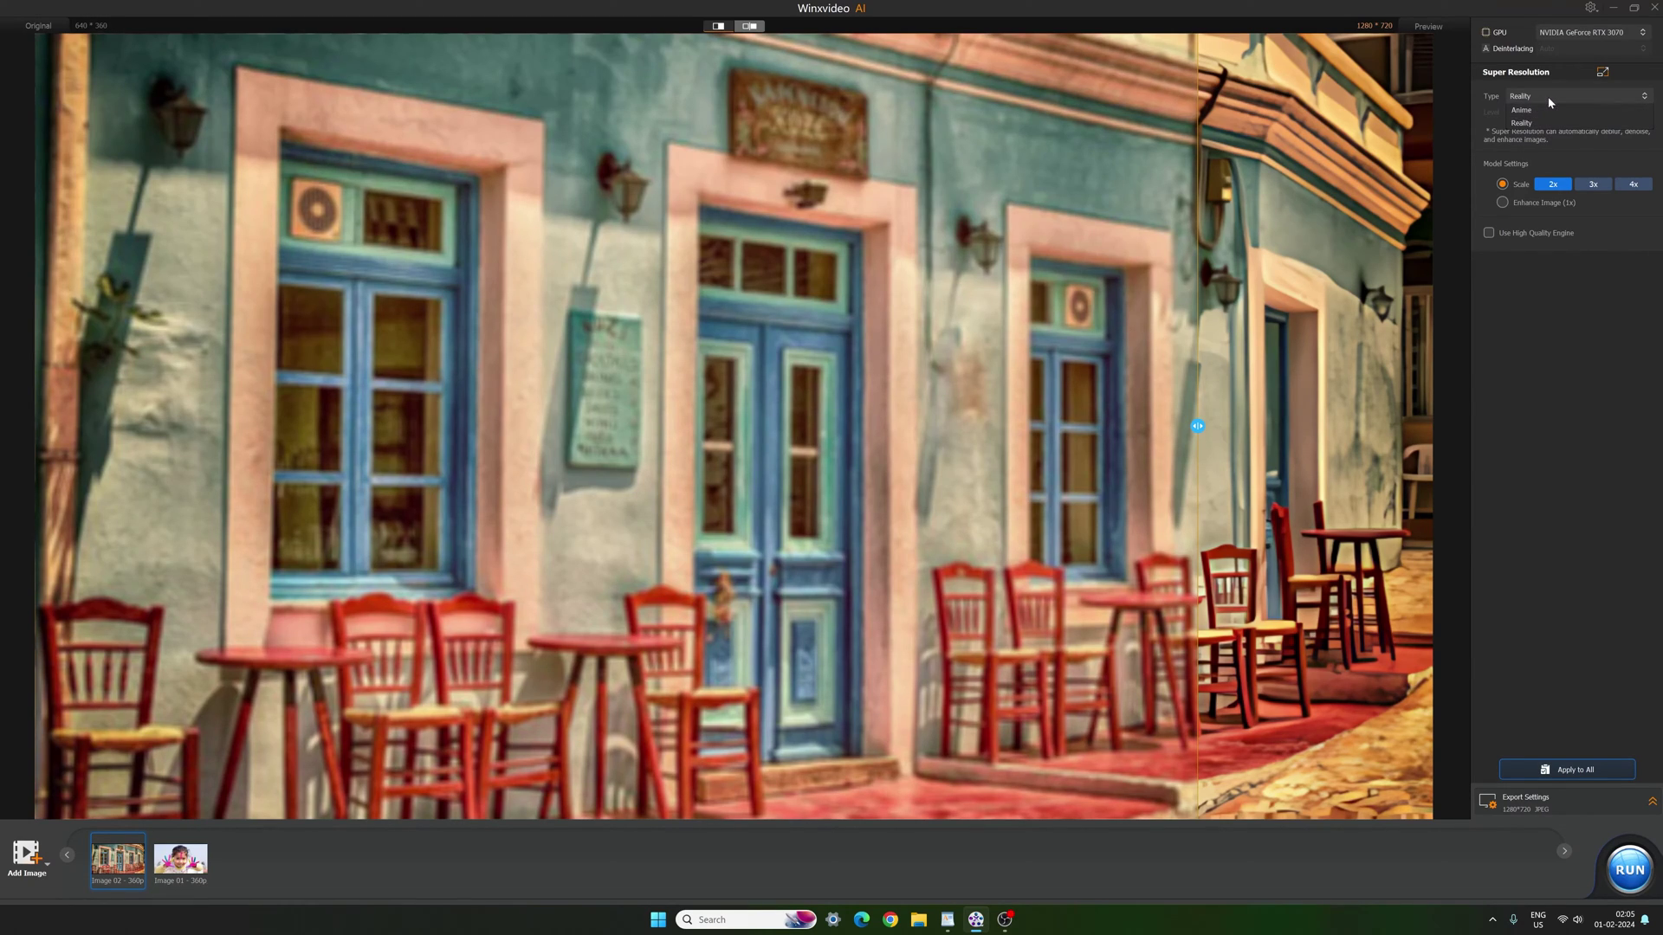
- Export the café image with Reality type at 3x as a 1920×1080 JPEG
left_click(1549, 122)
left_click(1494, 811)
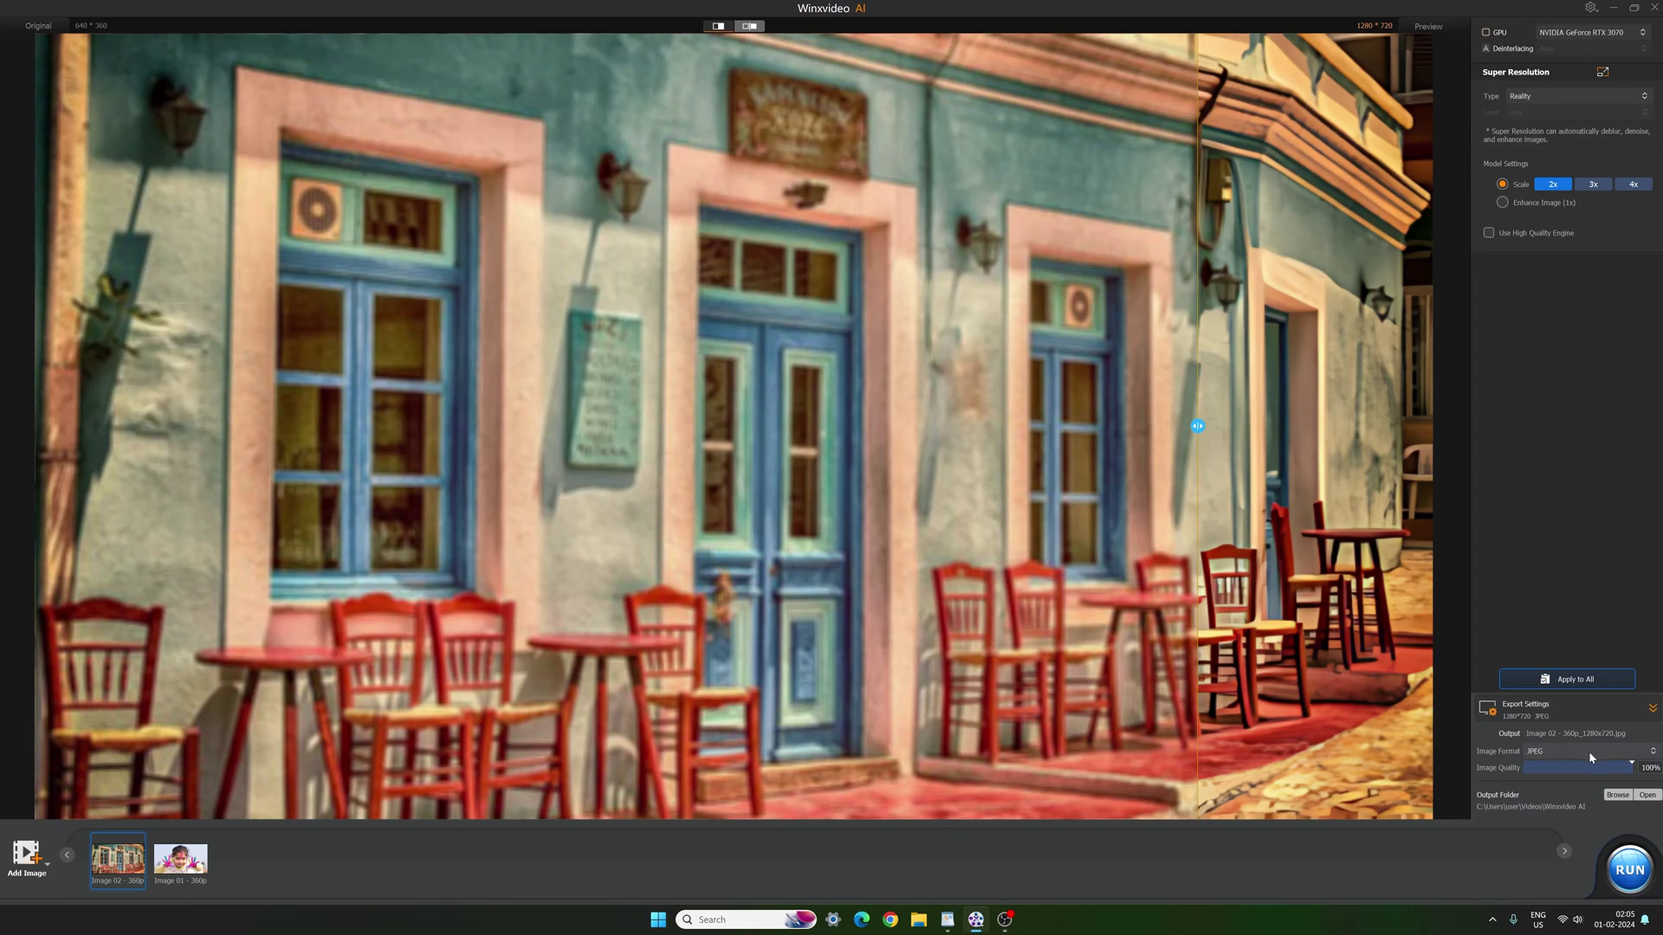
left_click(1632, 877)
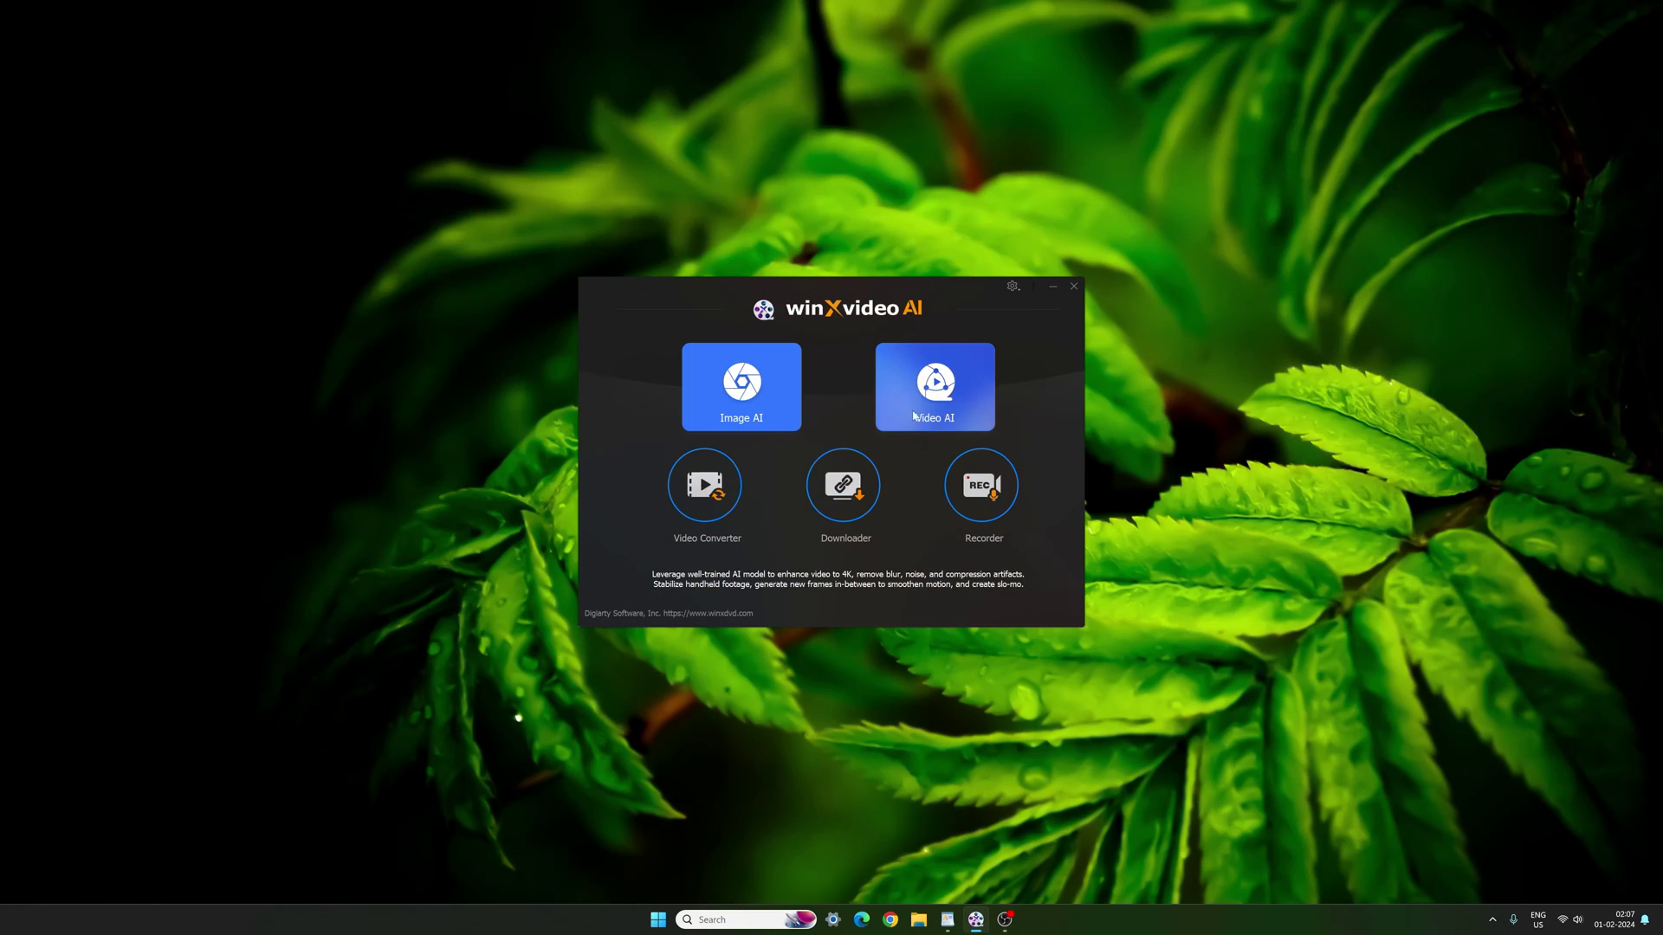
- Open Video AI full-screen and load the balloon clip Clip 01 - 720p
left_click(953, 415)
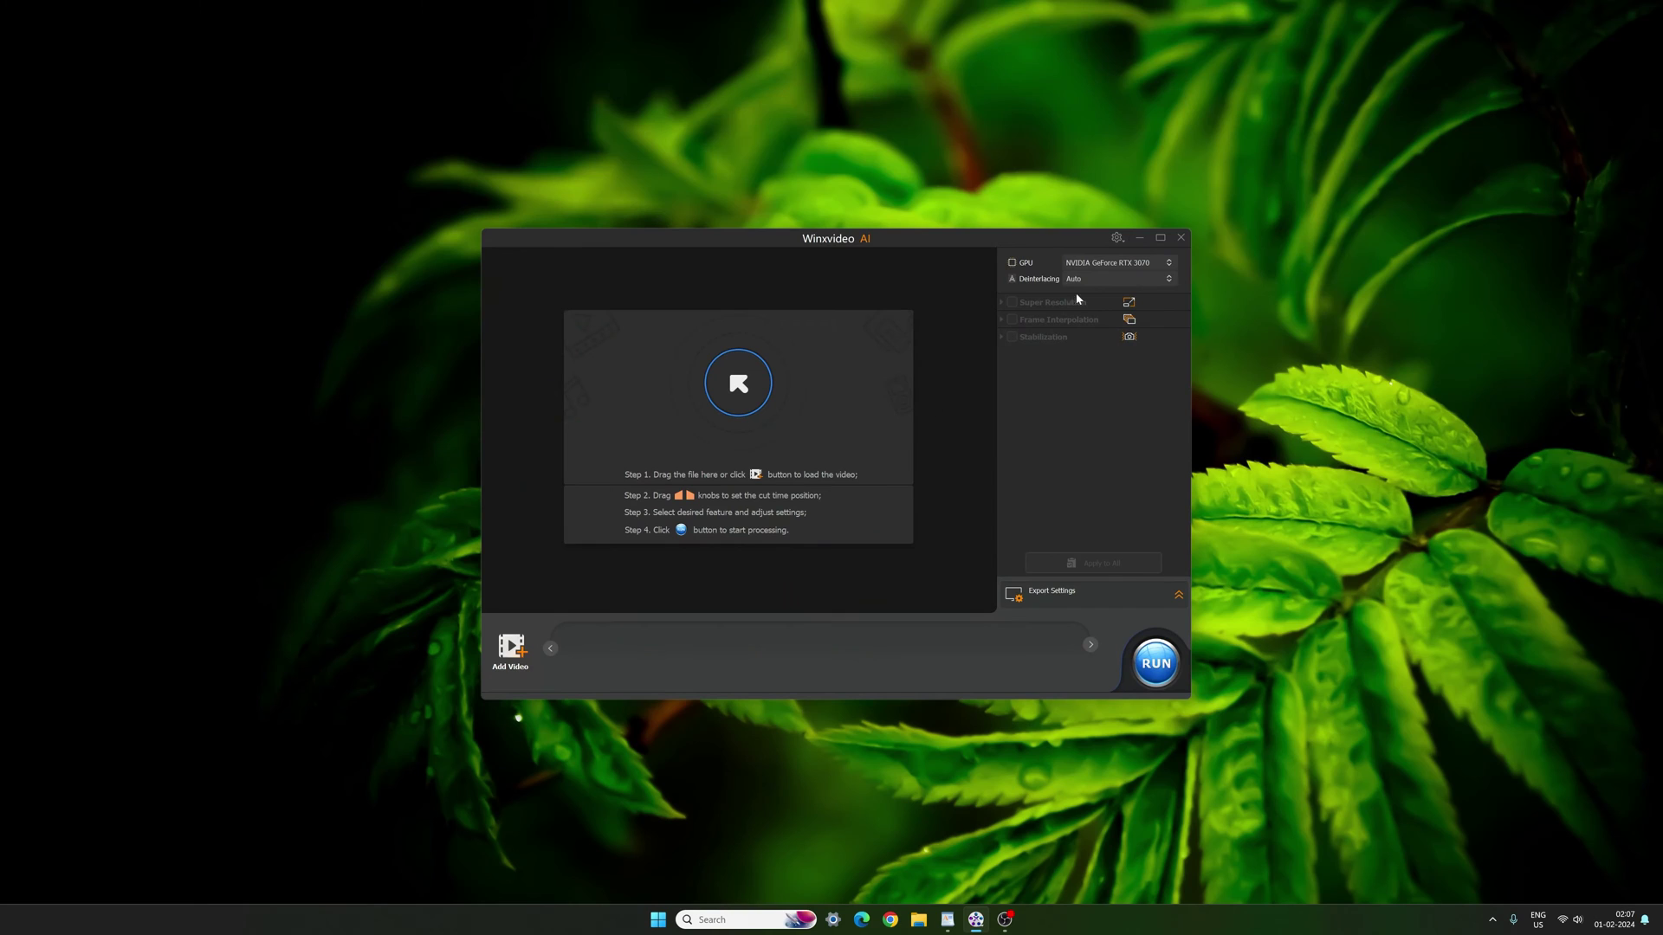
left_click(1161, 240)
left_click(847, 416)
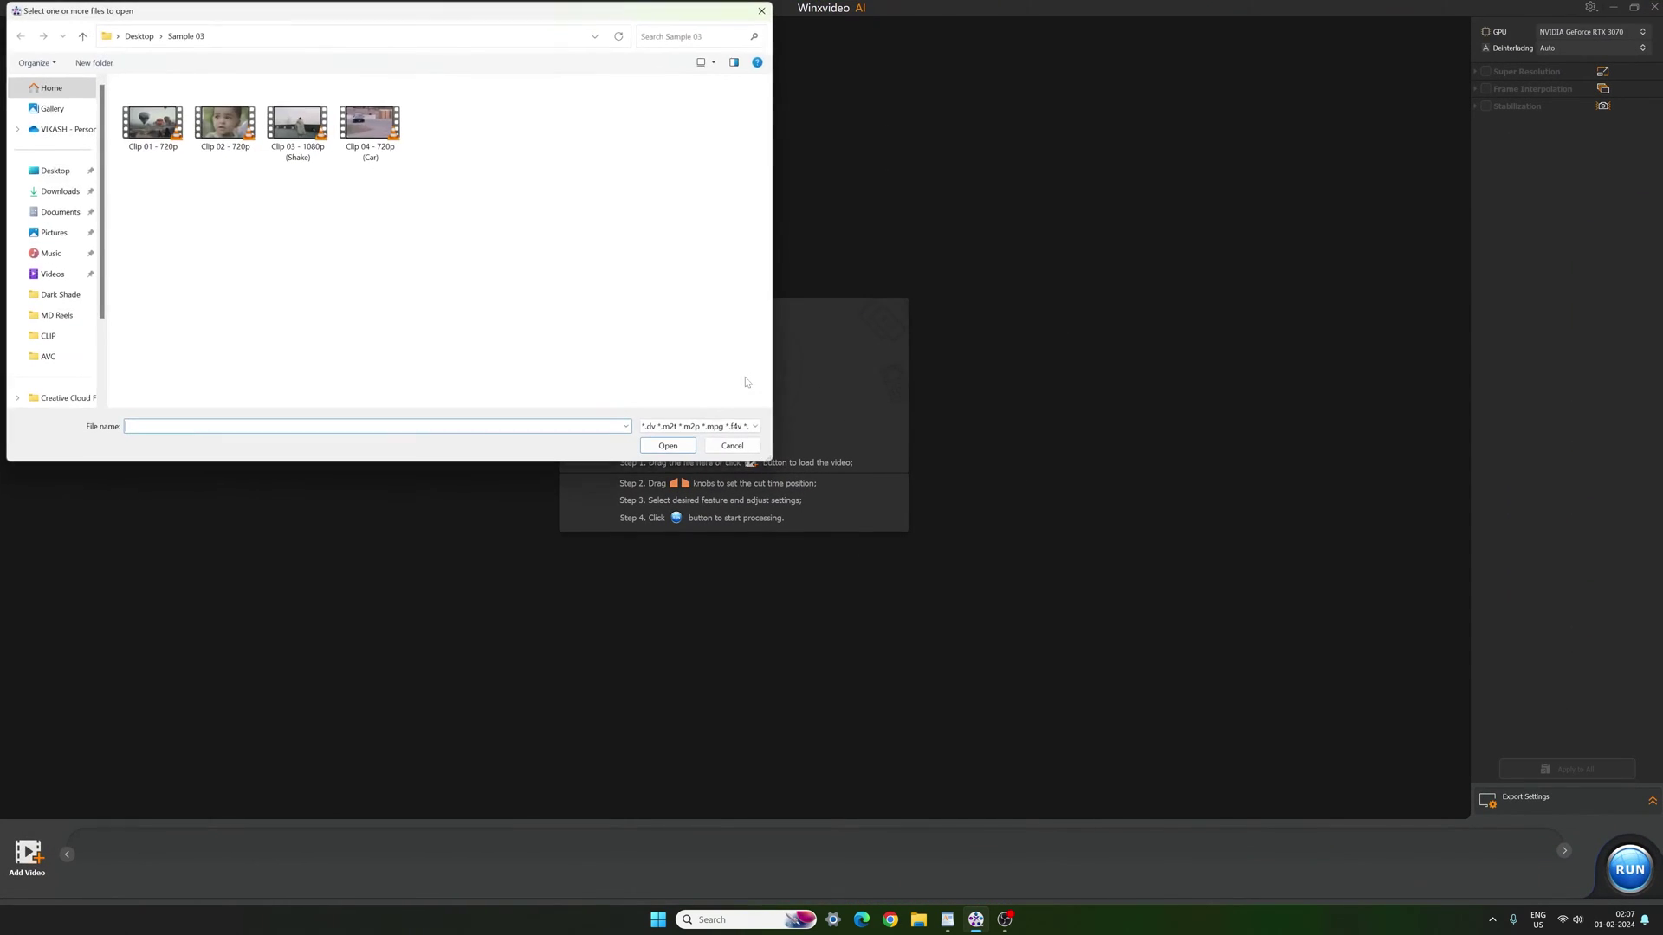
left_click(154, 129)
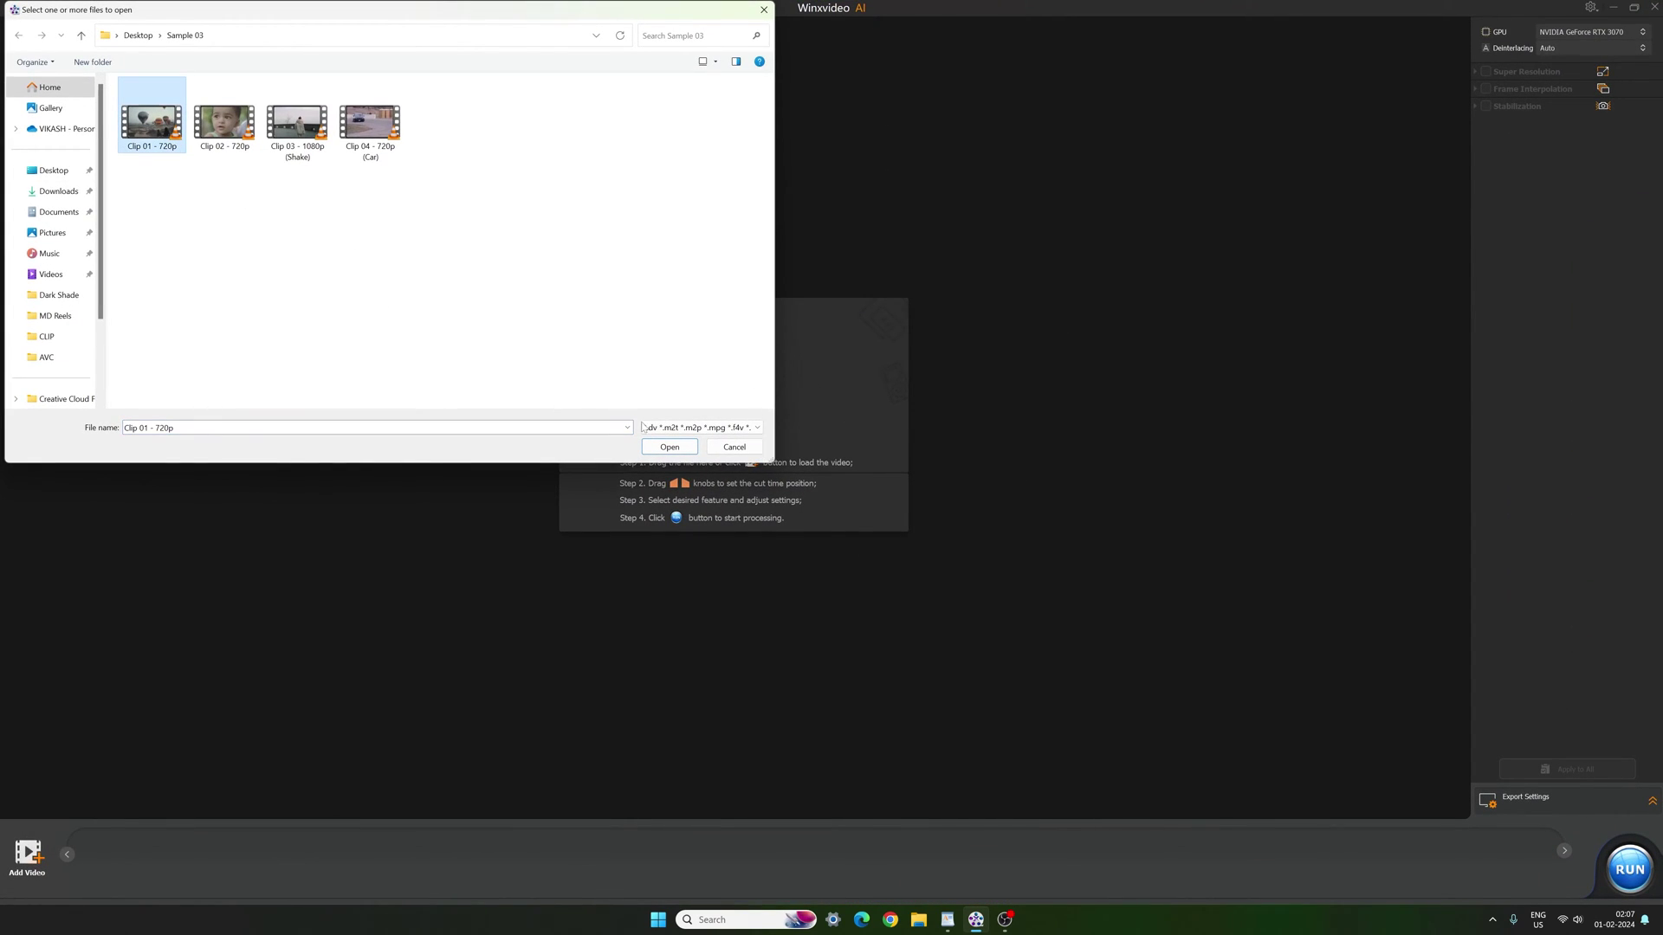
left_click(669, 447)
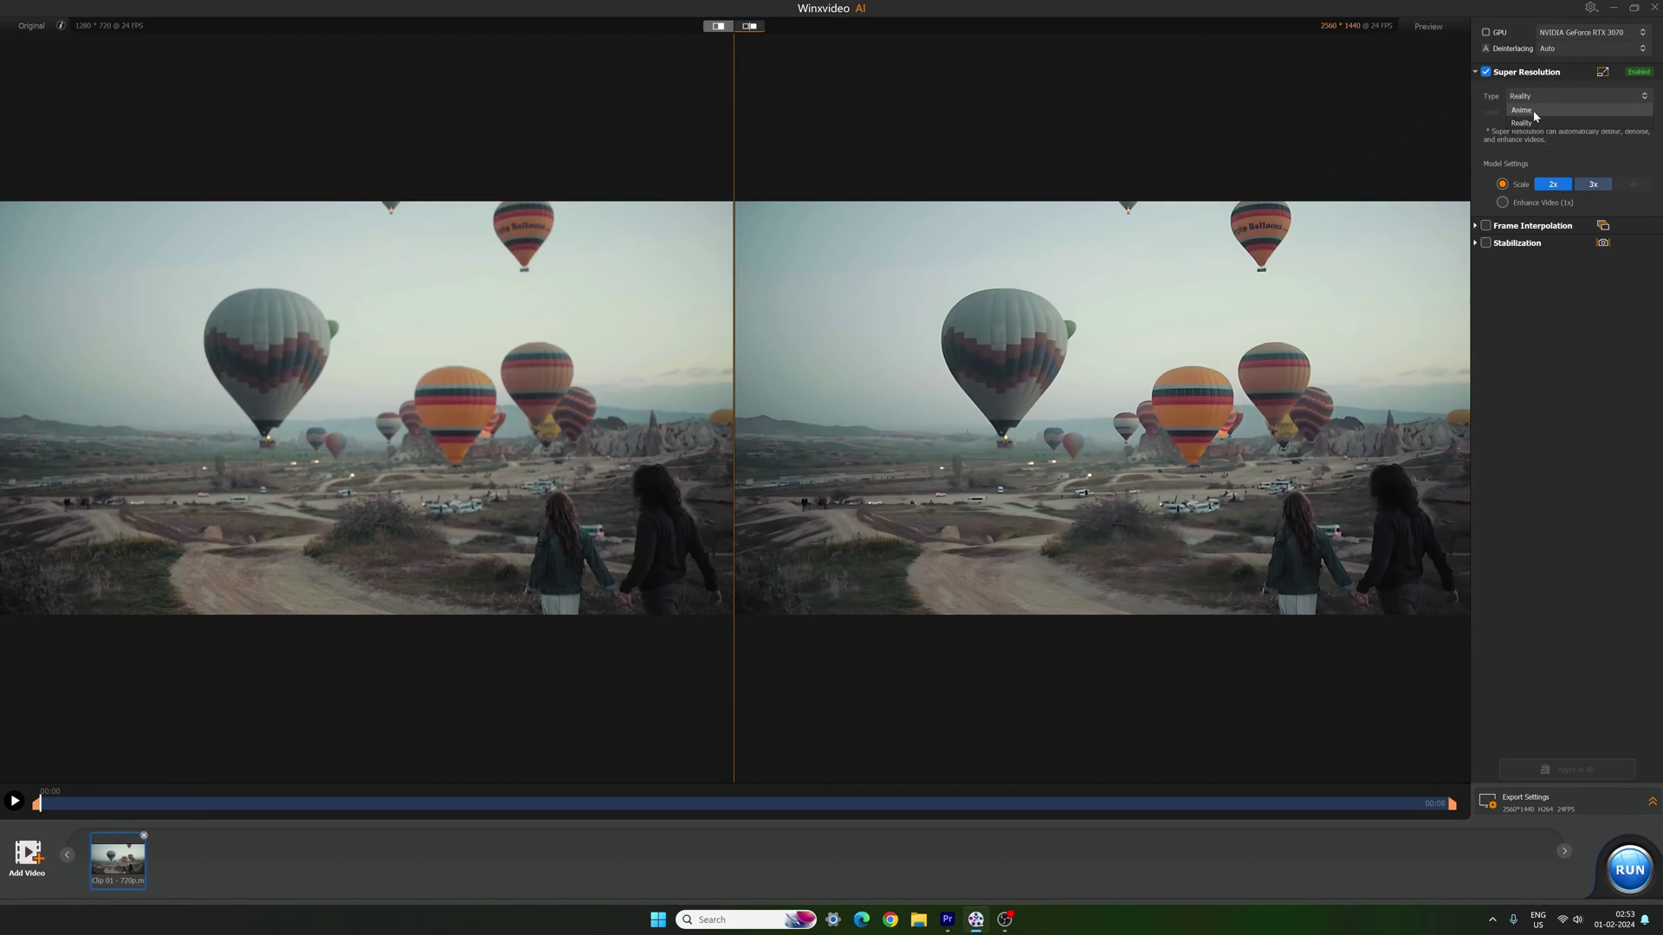
- Set a Reality 3x upscale to 3840×2160 and expand Frame Interpolation and Stabilization
left_click(1536, 123)
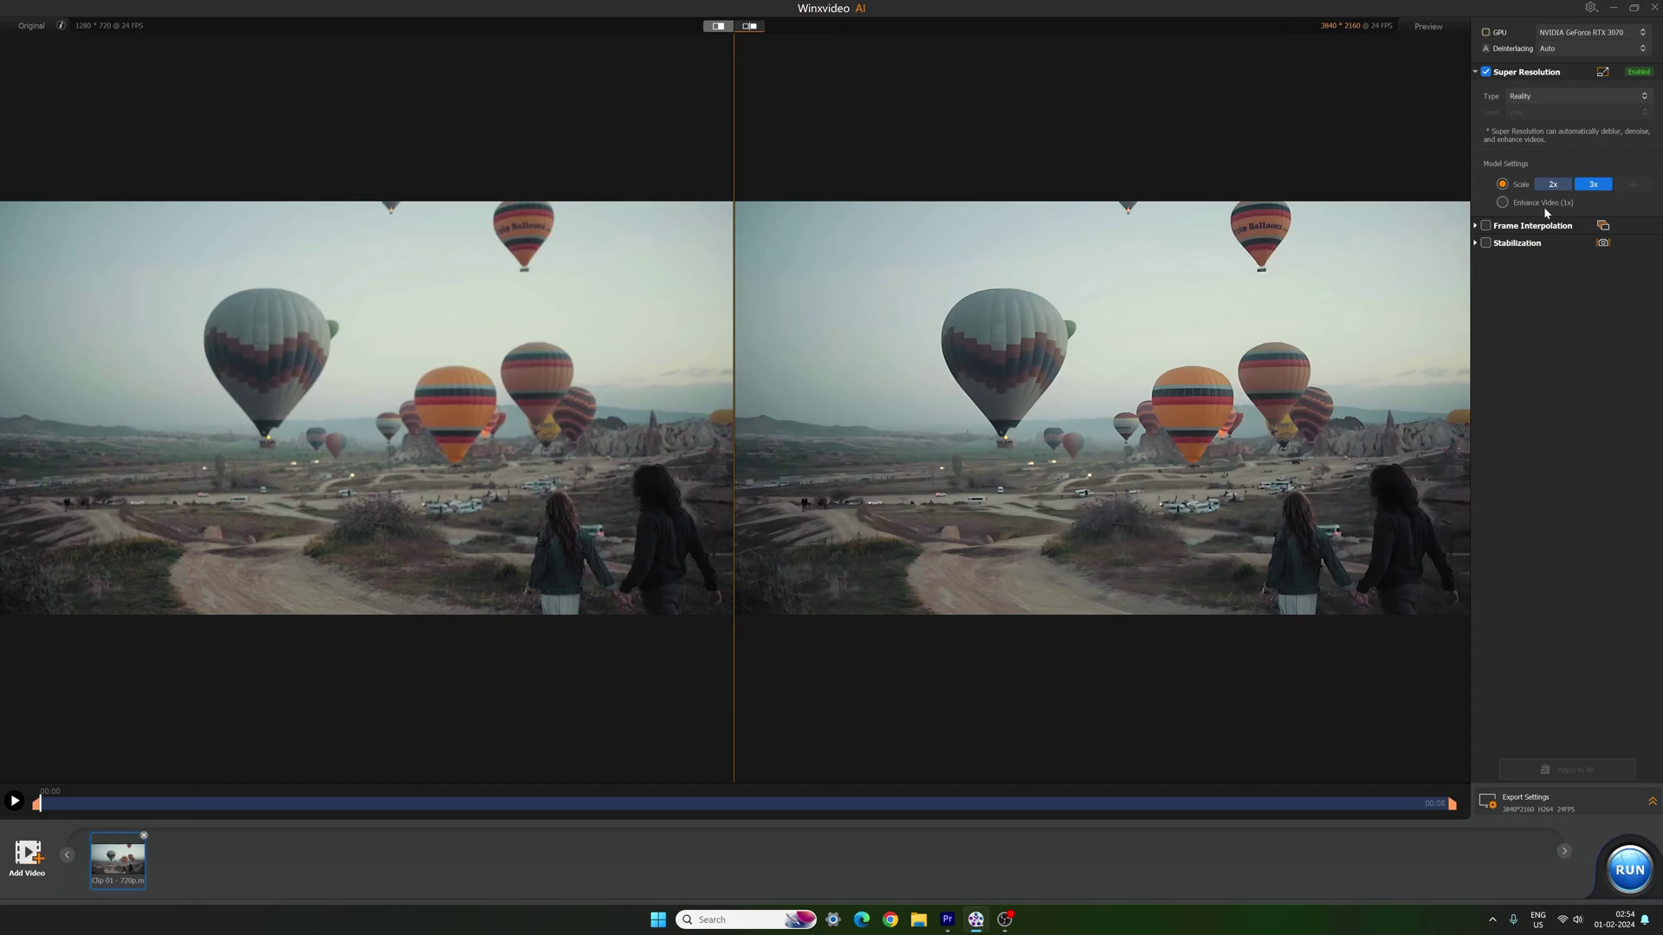
left_click(1505, 206)
left_click(1477, 225)
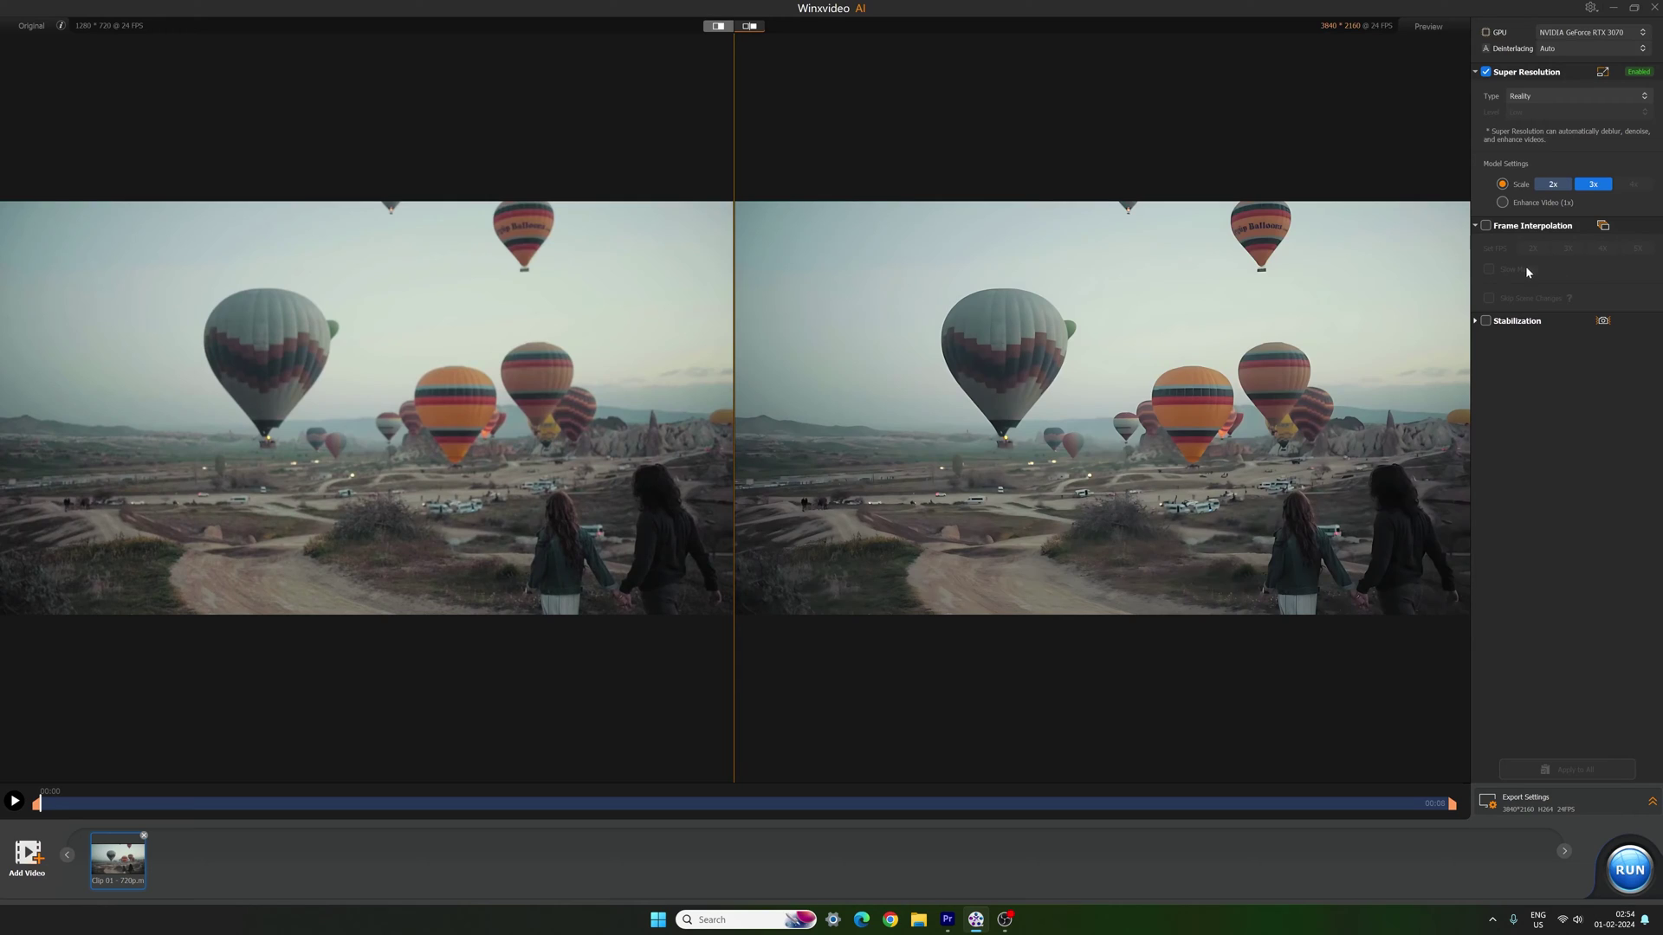
left_click(1476, 321)
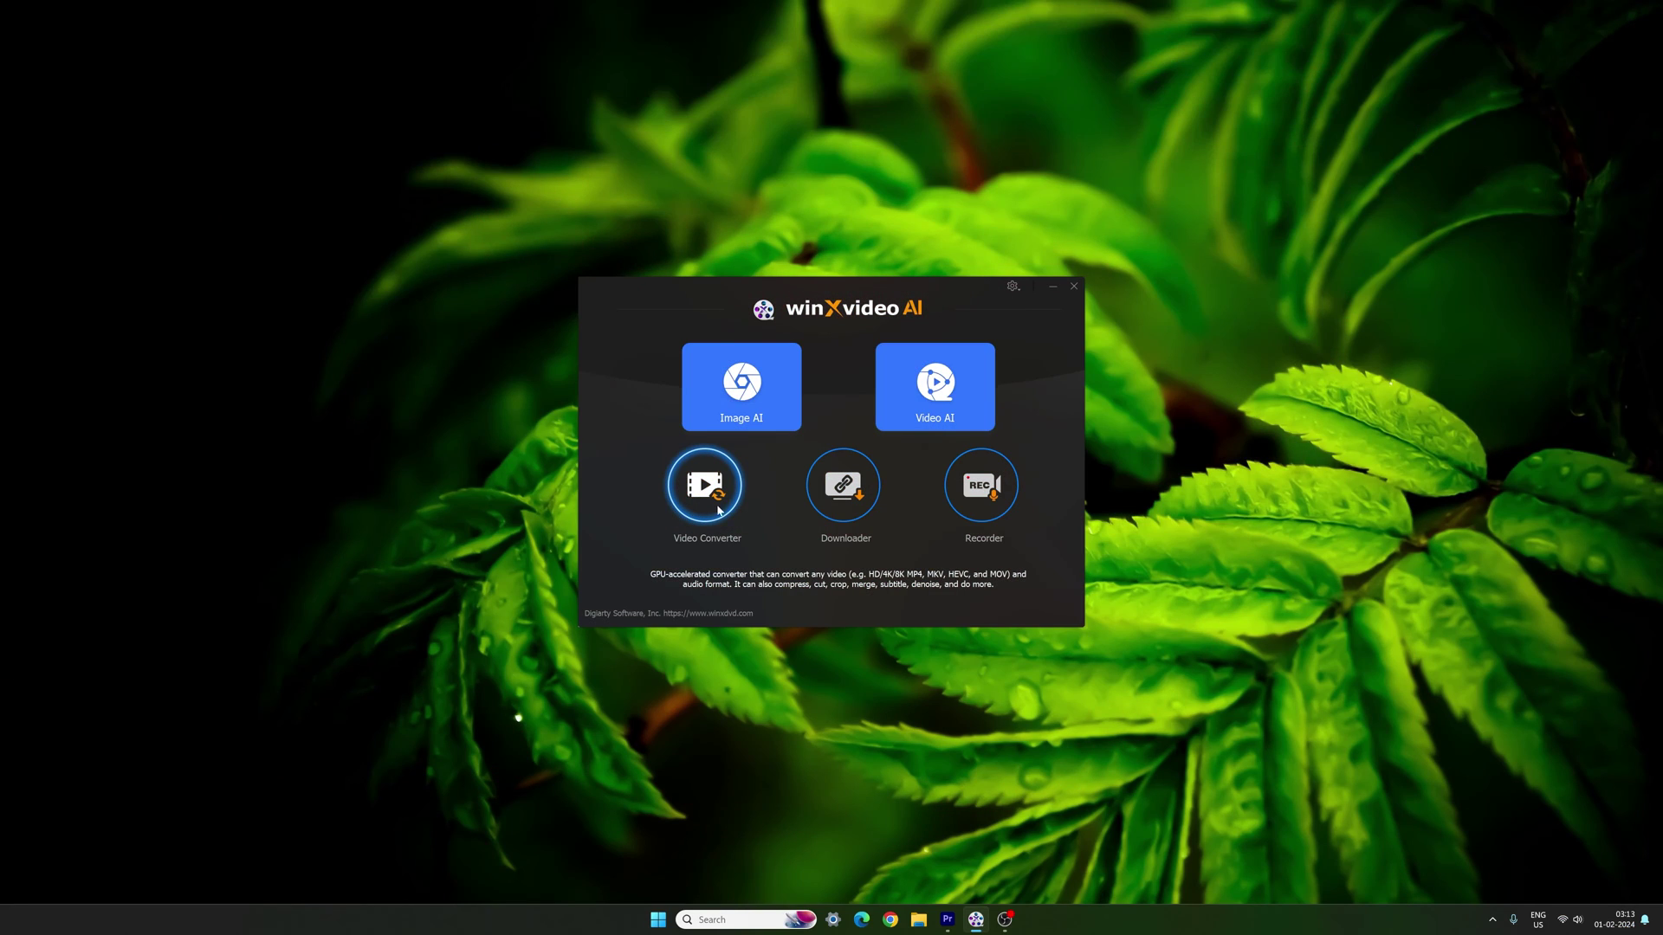
- Load Clip 02 - 720p into the Video Converter
left_click(706, 494)
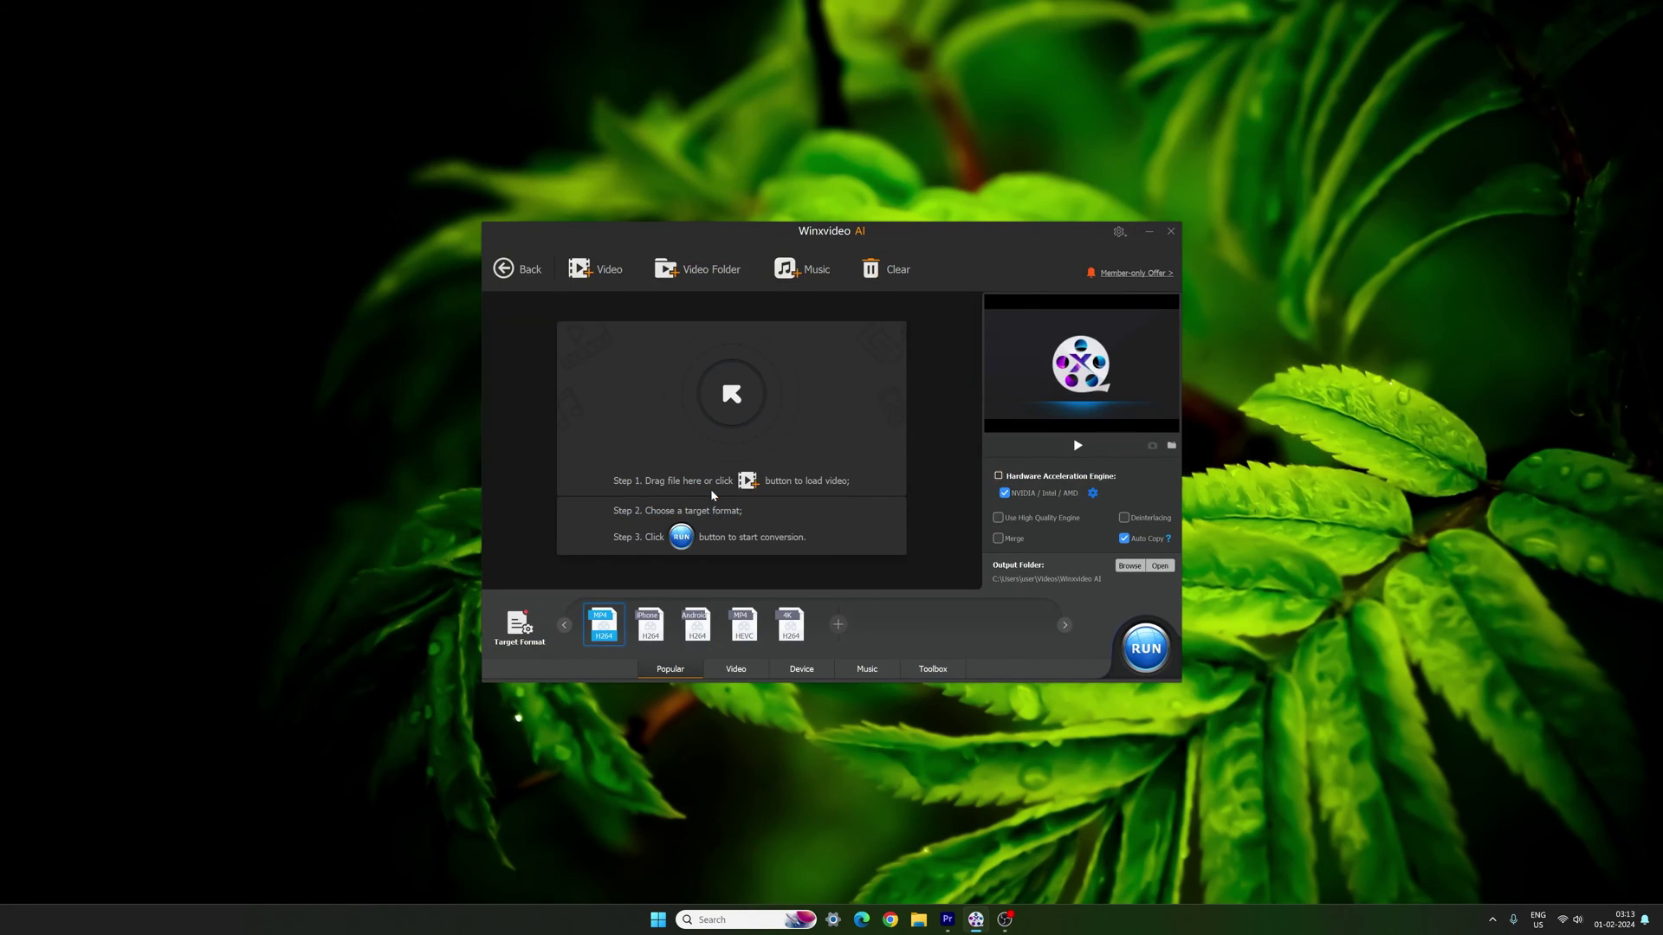
left_click(739, 407)
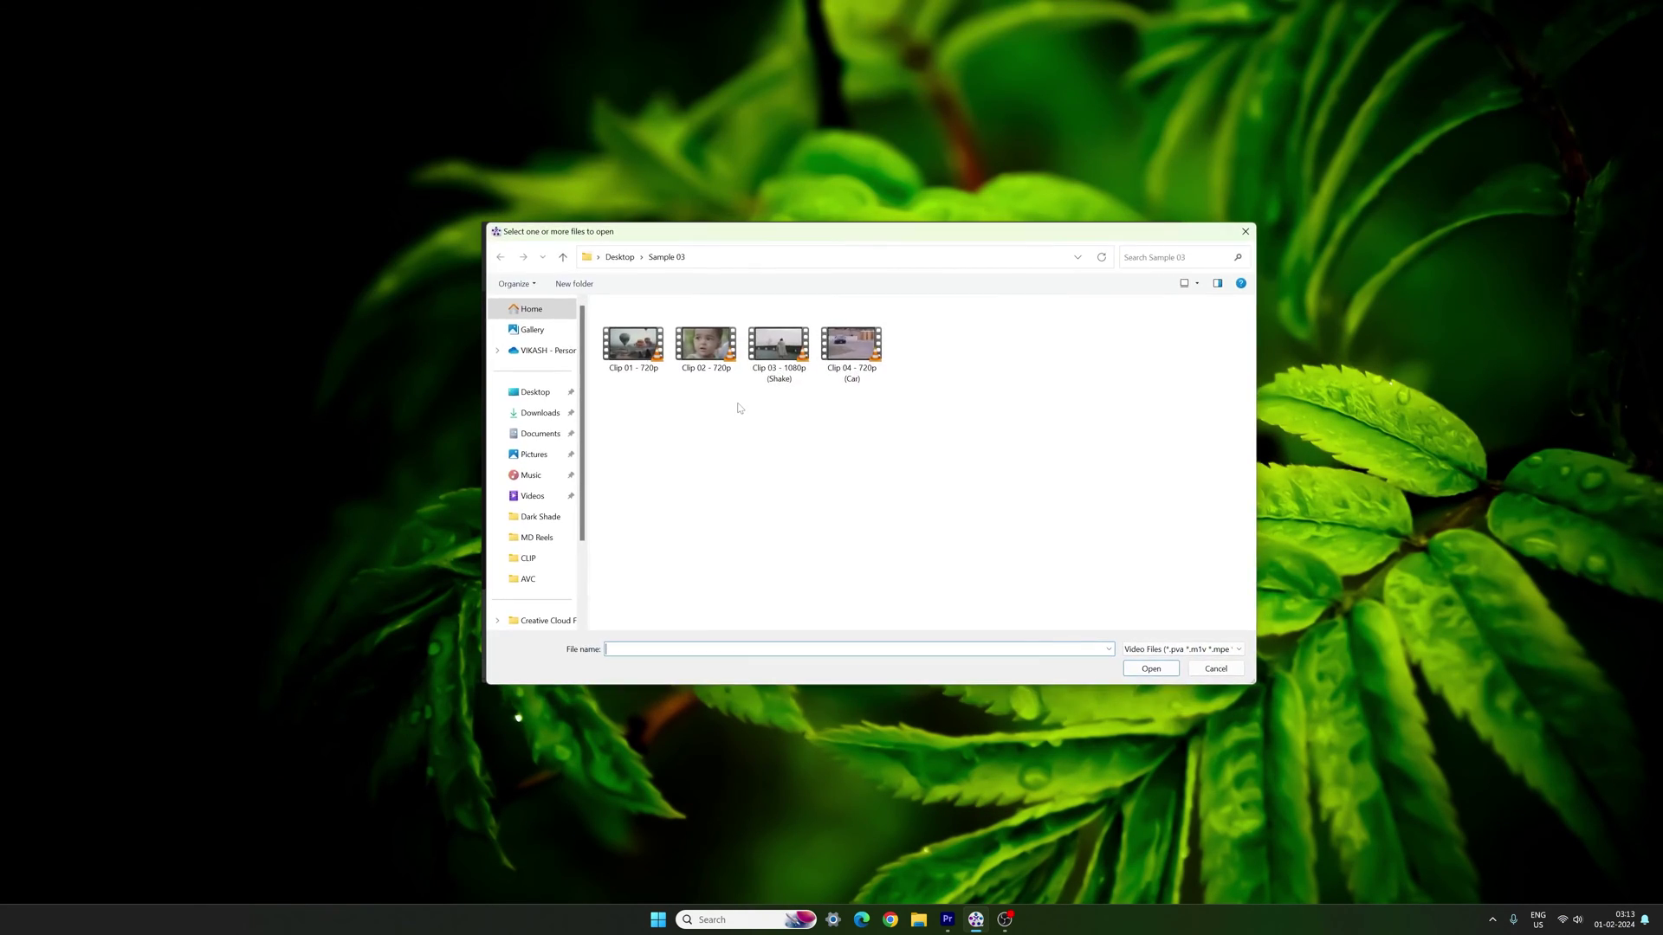
left_click(695, 364)
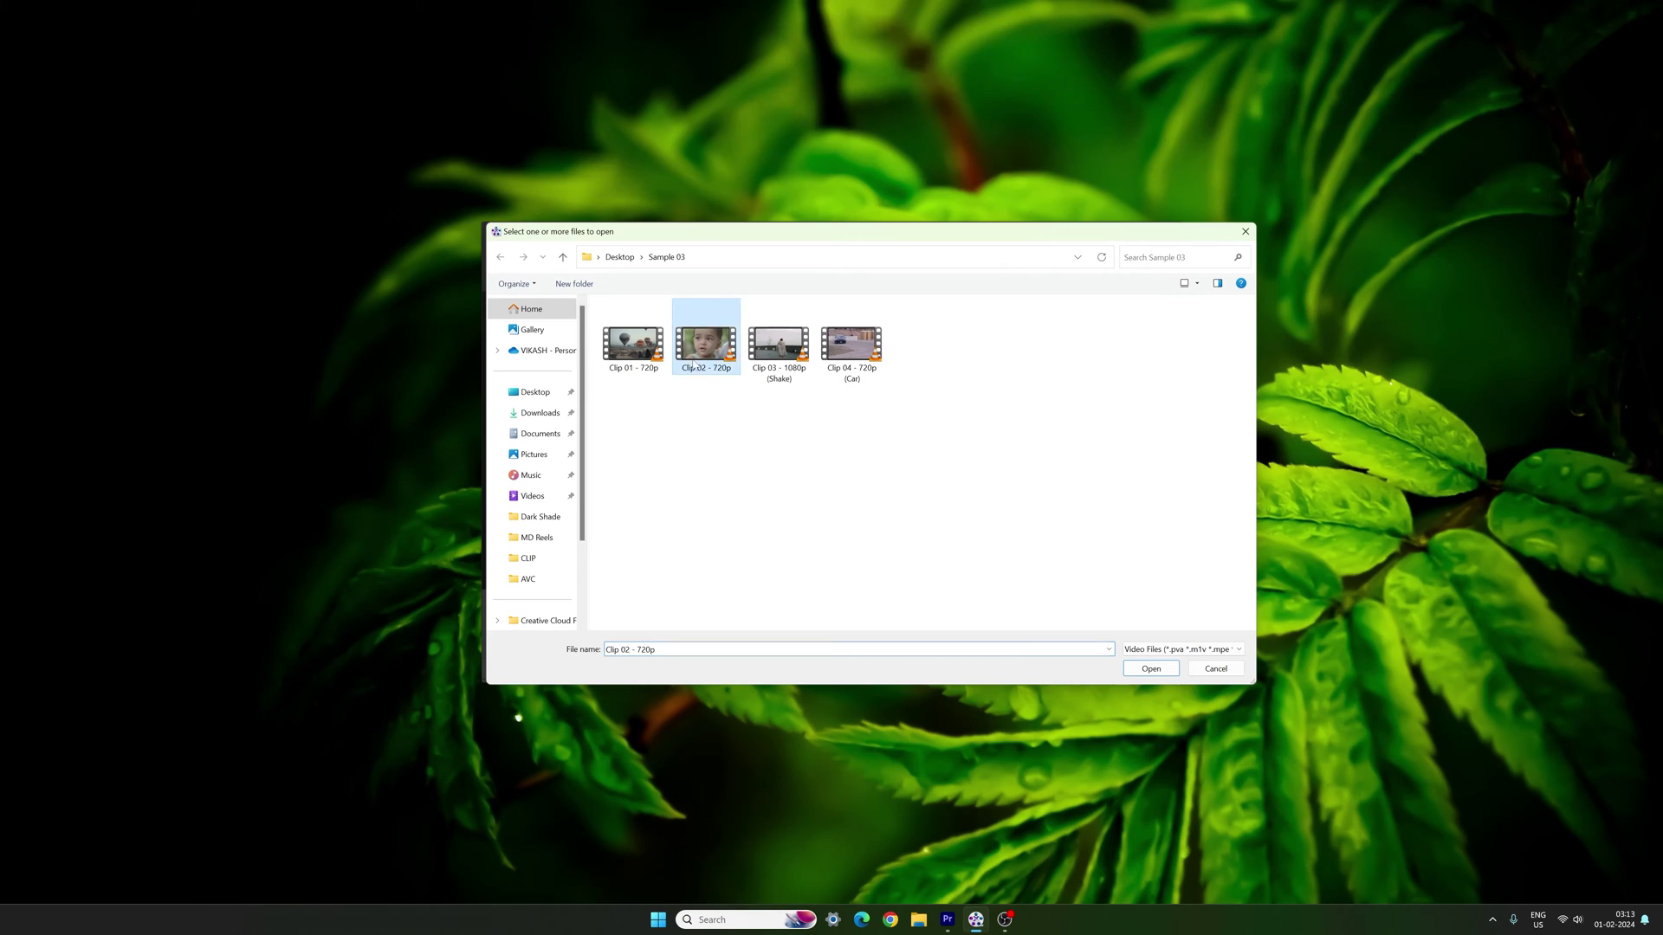
left_click(1131, 668)
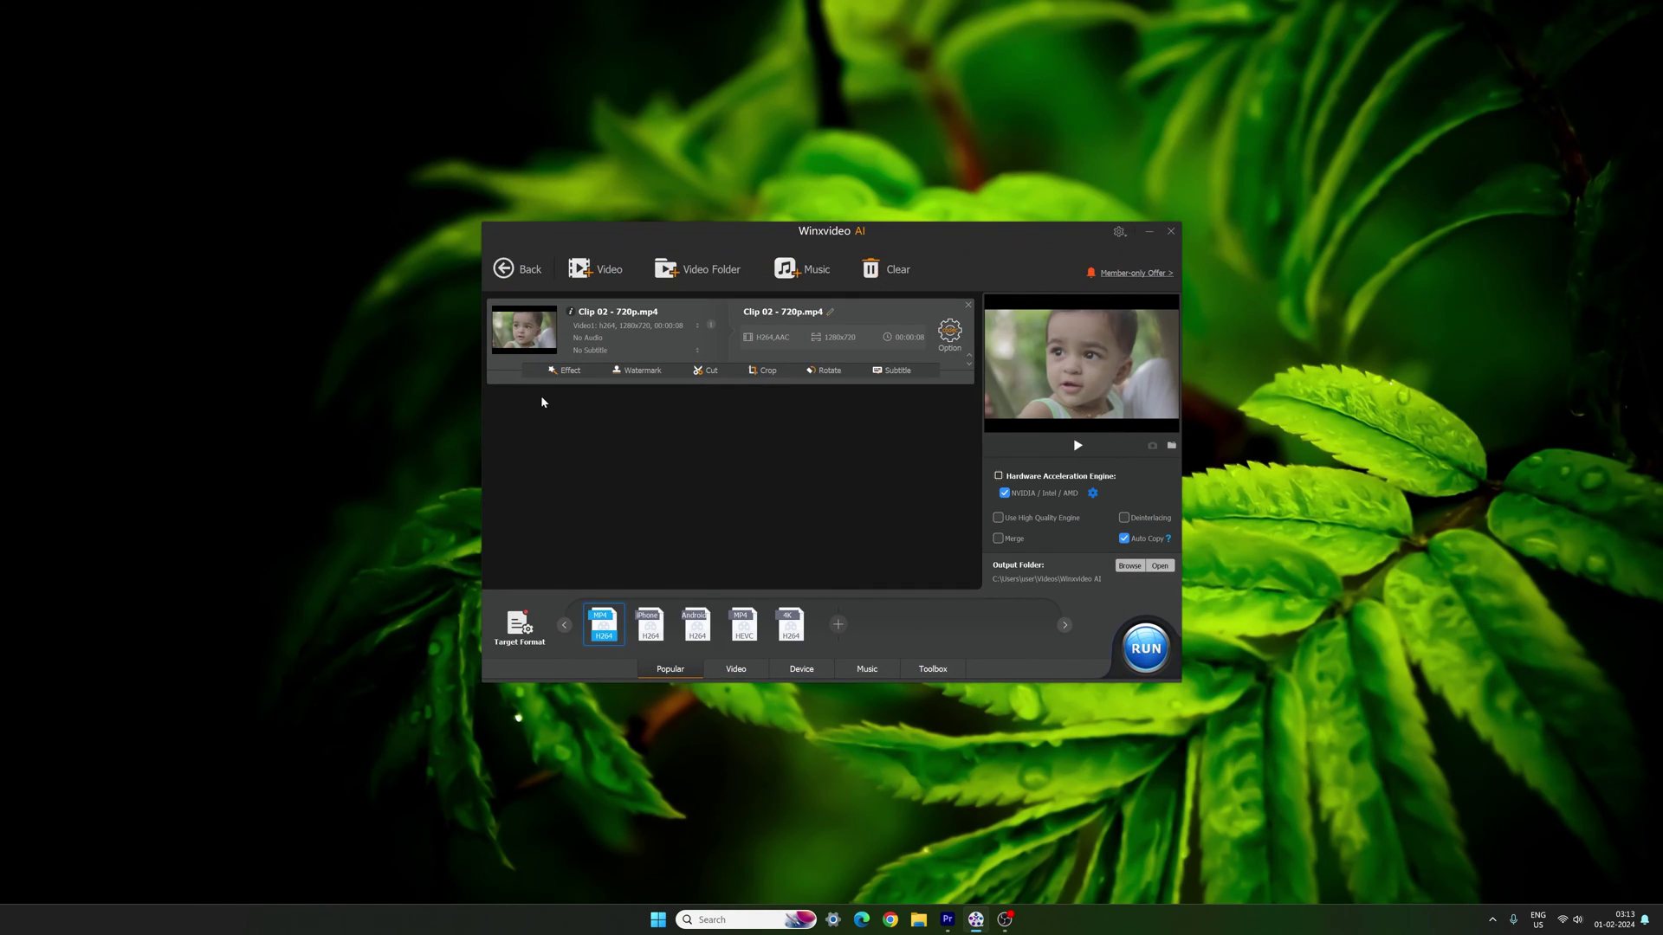
- Review the clip's Effect edits, then show its subtitle options
left_click(569, 375)
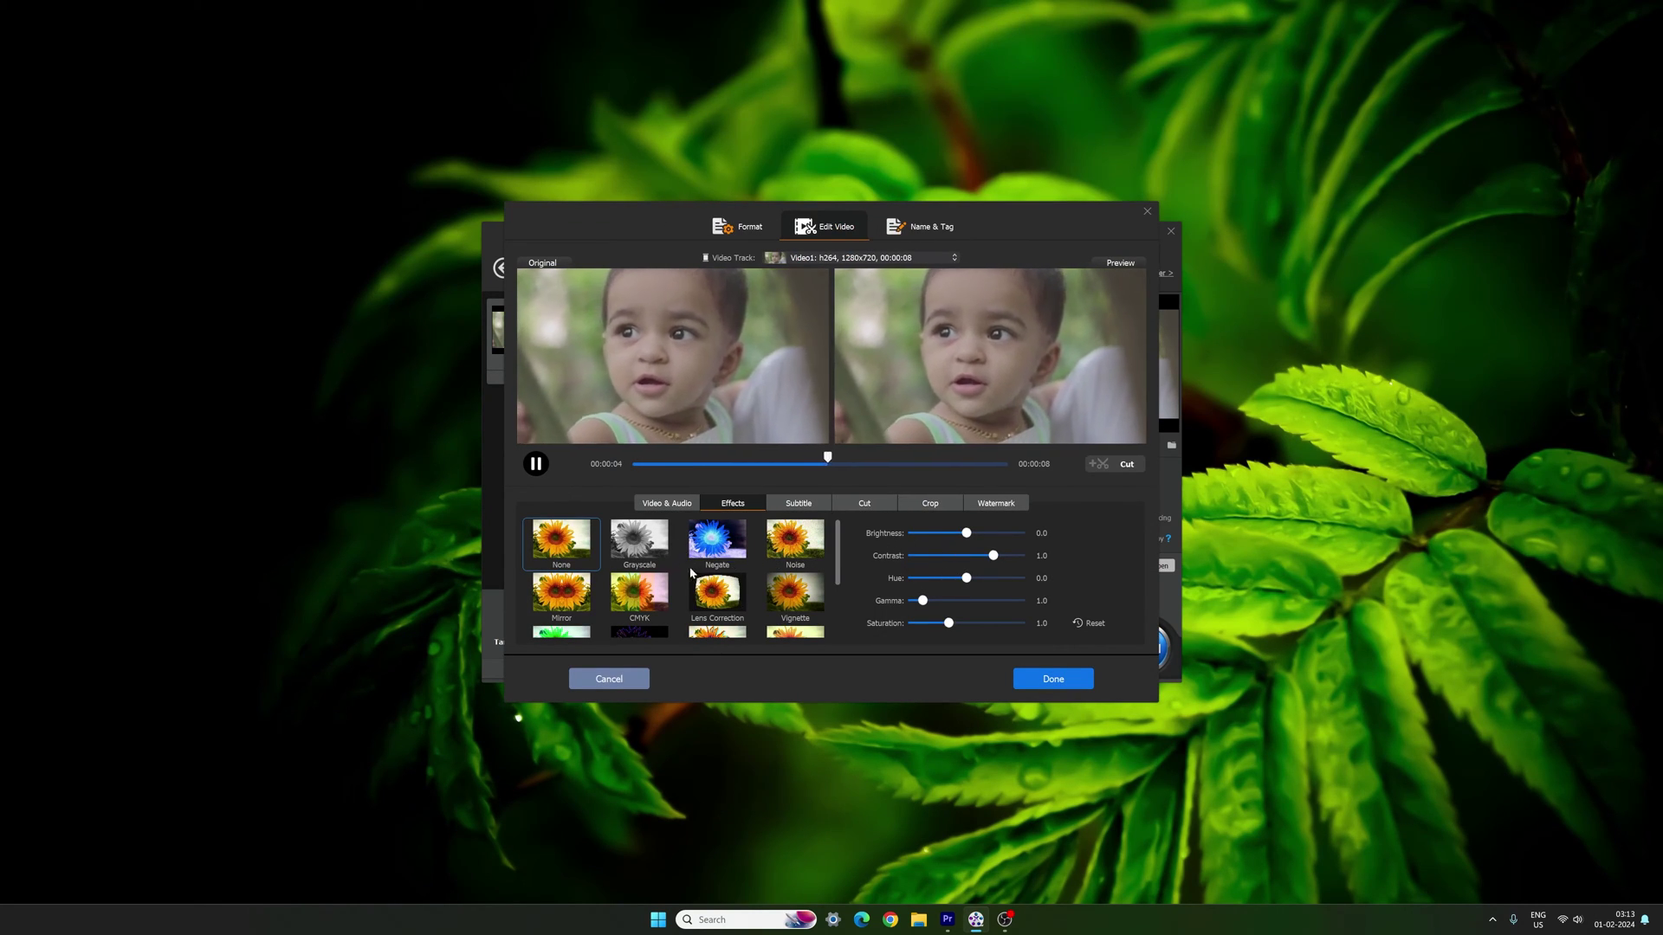
left_click(1047, 682)
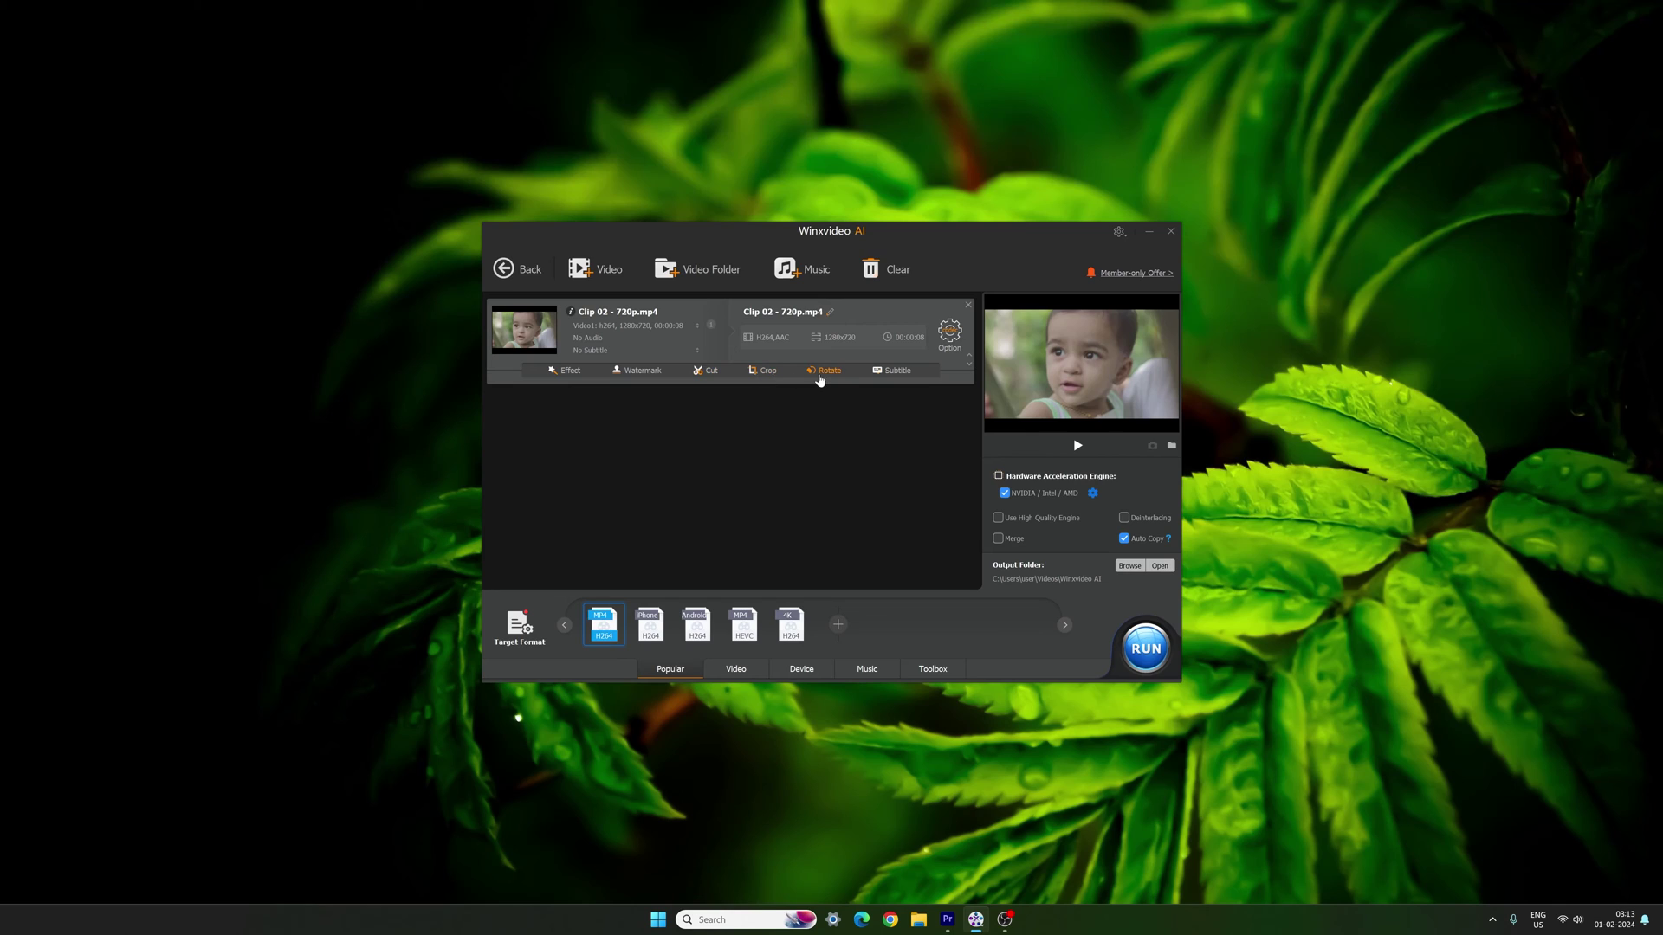
left_click(905, 378)
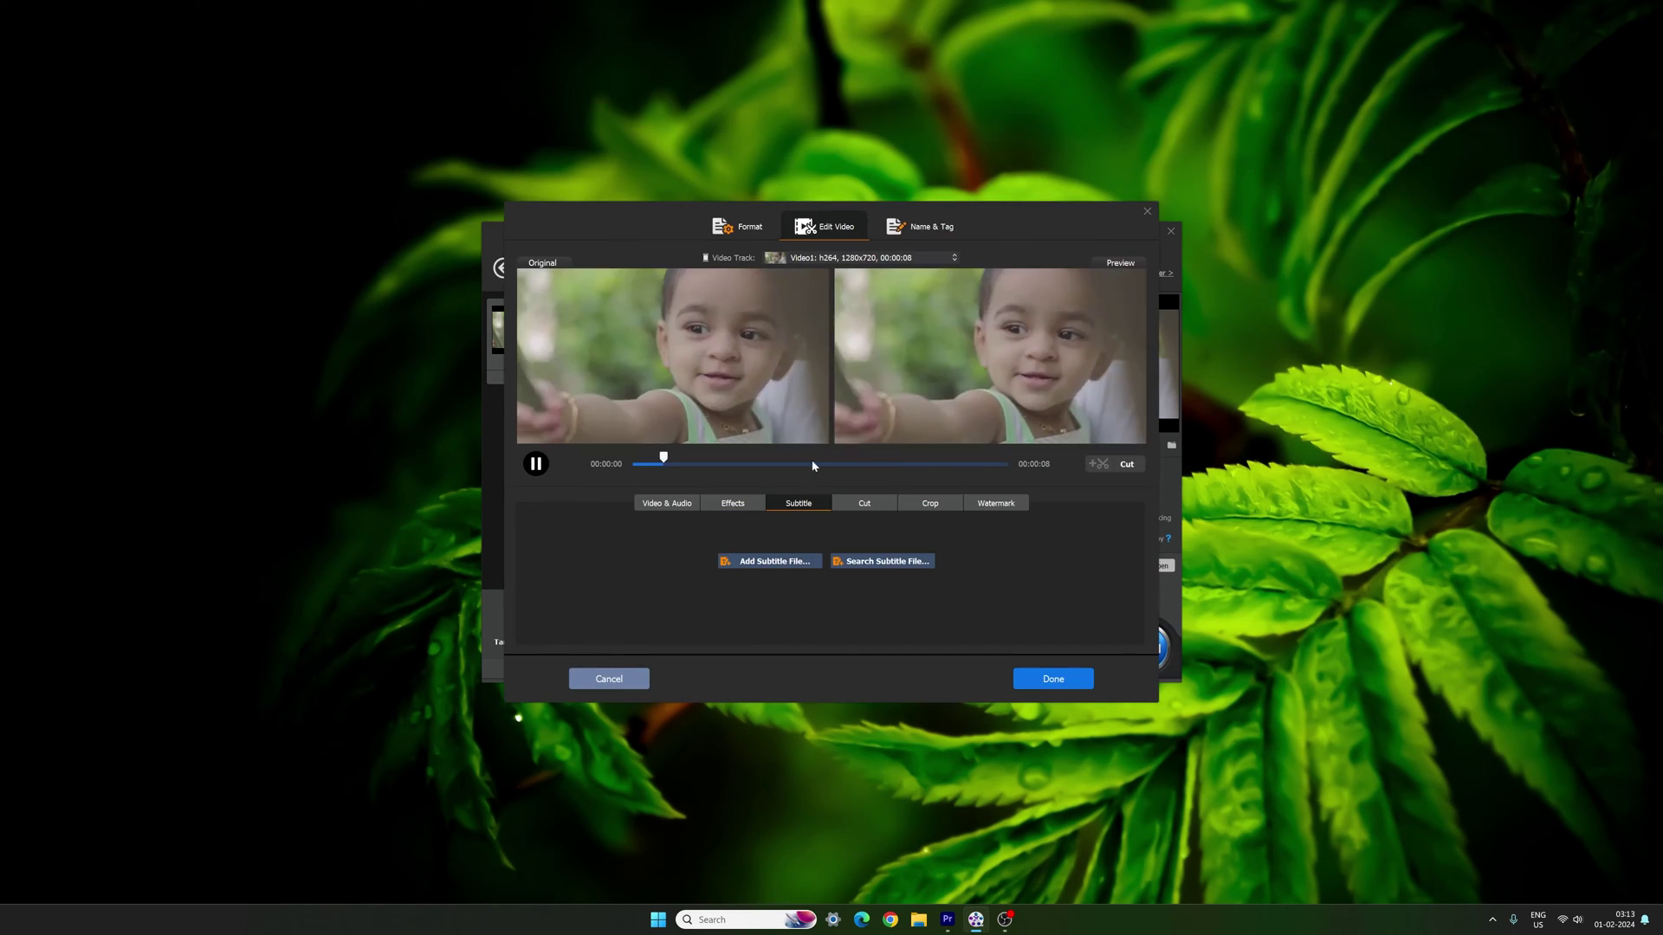
- Close the clip editor and launch the Recorder tool
left_click(1053, 679)
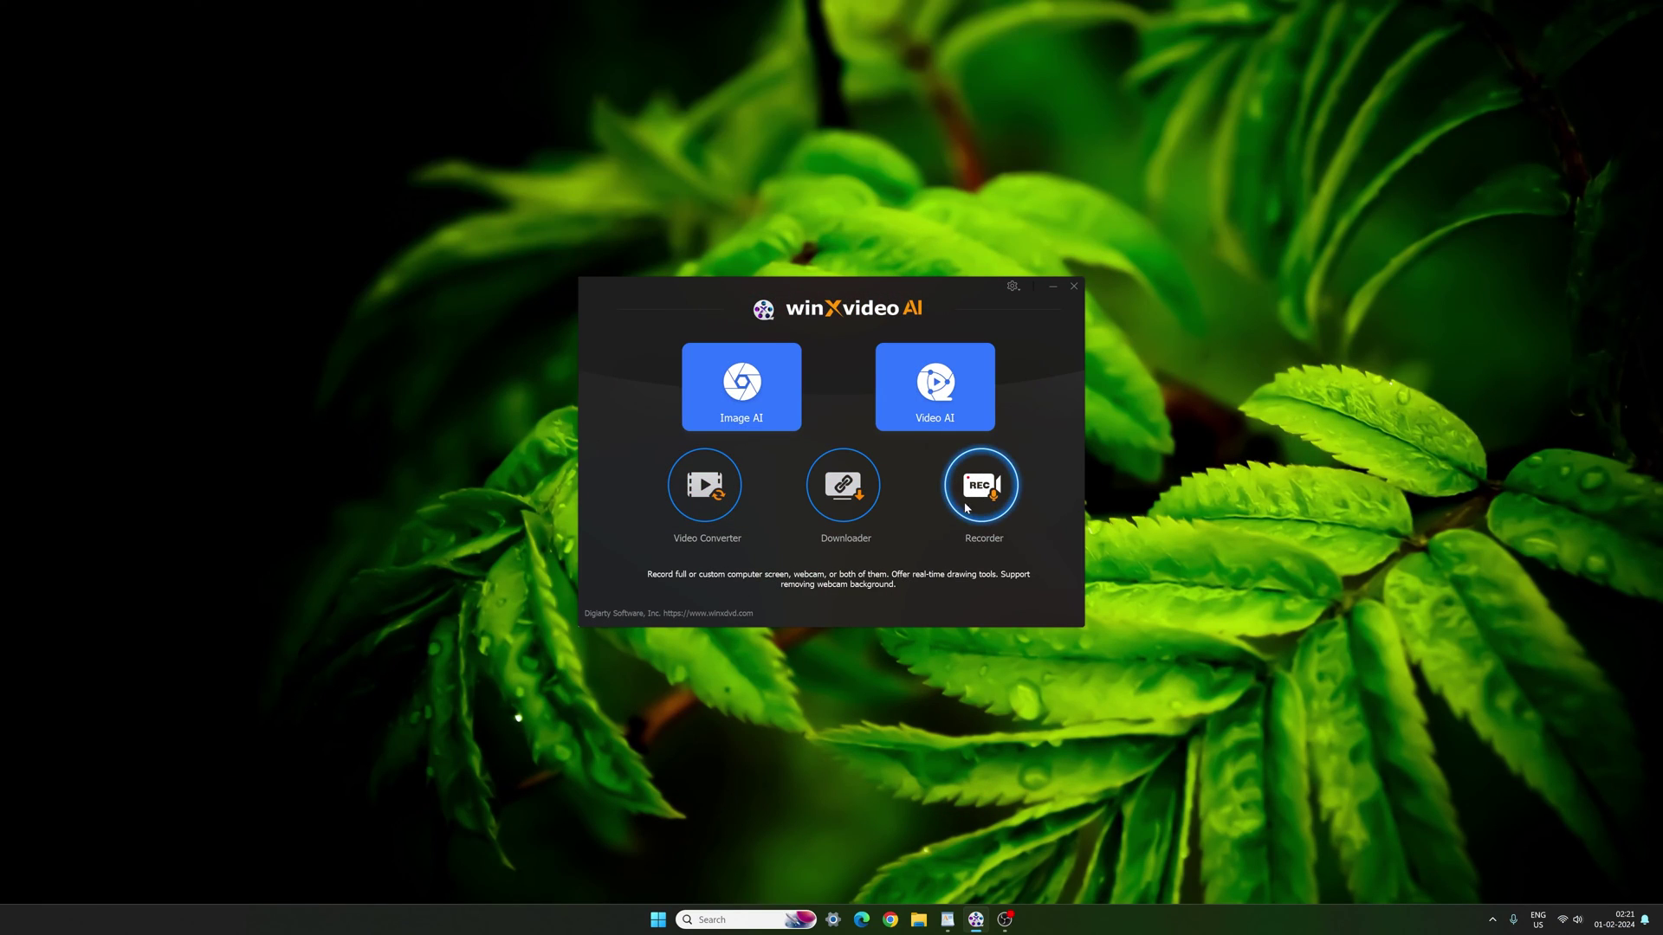
left_click(970, 510)
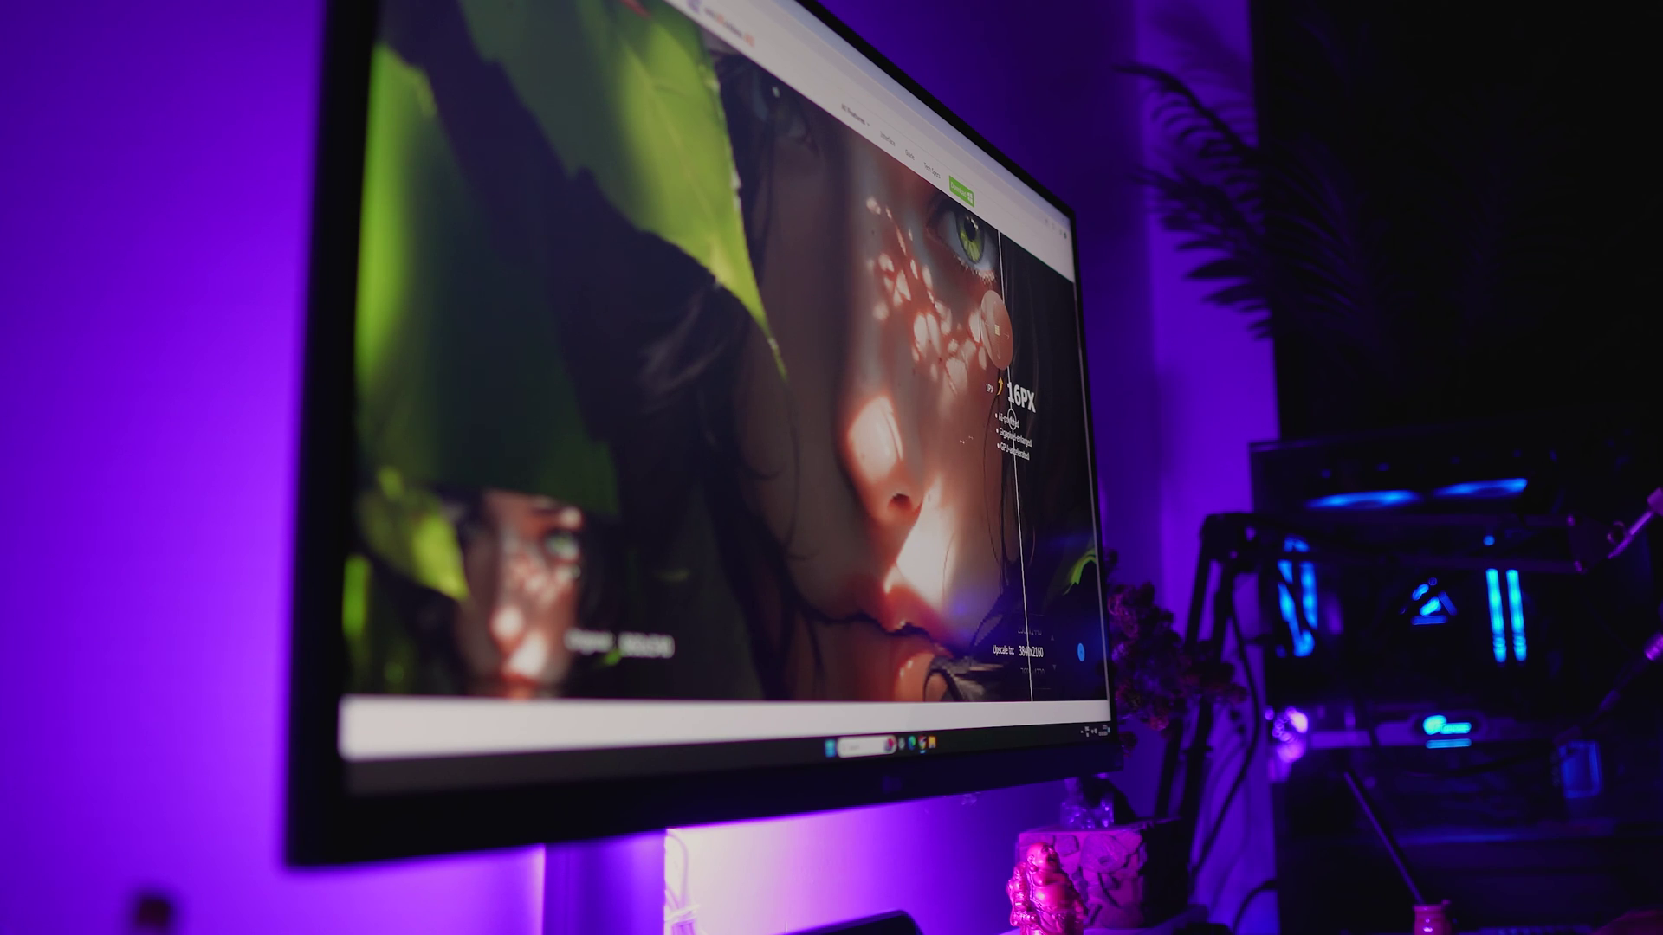
scroll(723, 364, "down", 5)
scroll(723, 364, "down", 3)
scroll(723, 390, "down", 3)
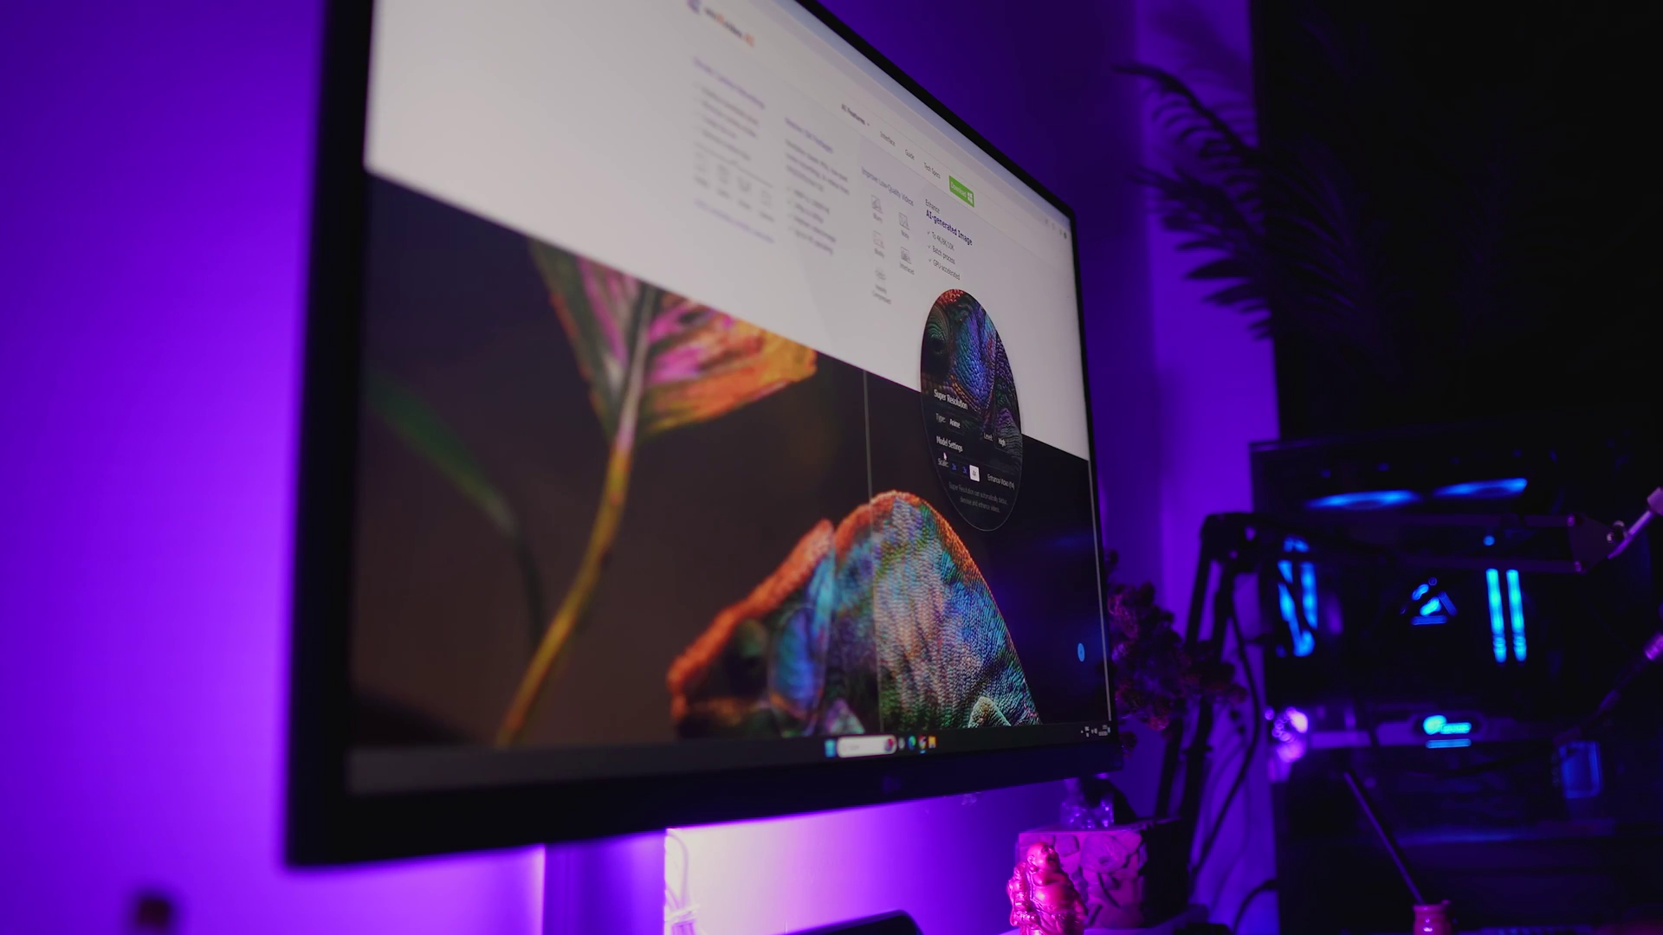
scroll(723, 390, "down", 3)
scroll(723, 390, "down", 2)
scroll(723, 390, "down", 2)
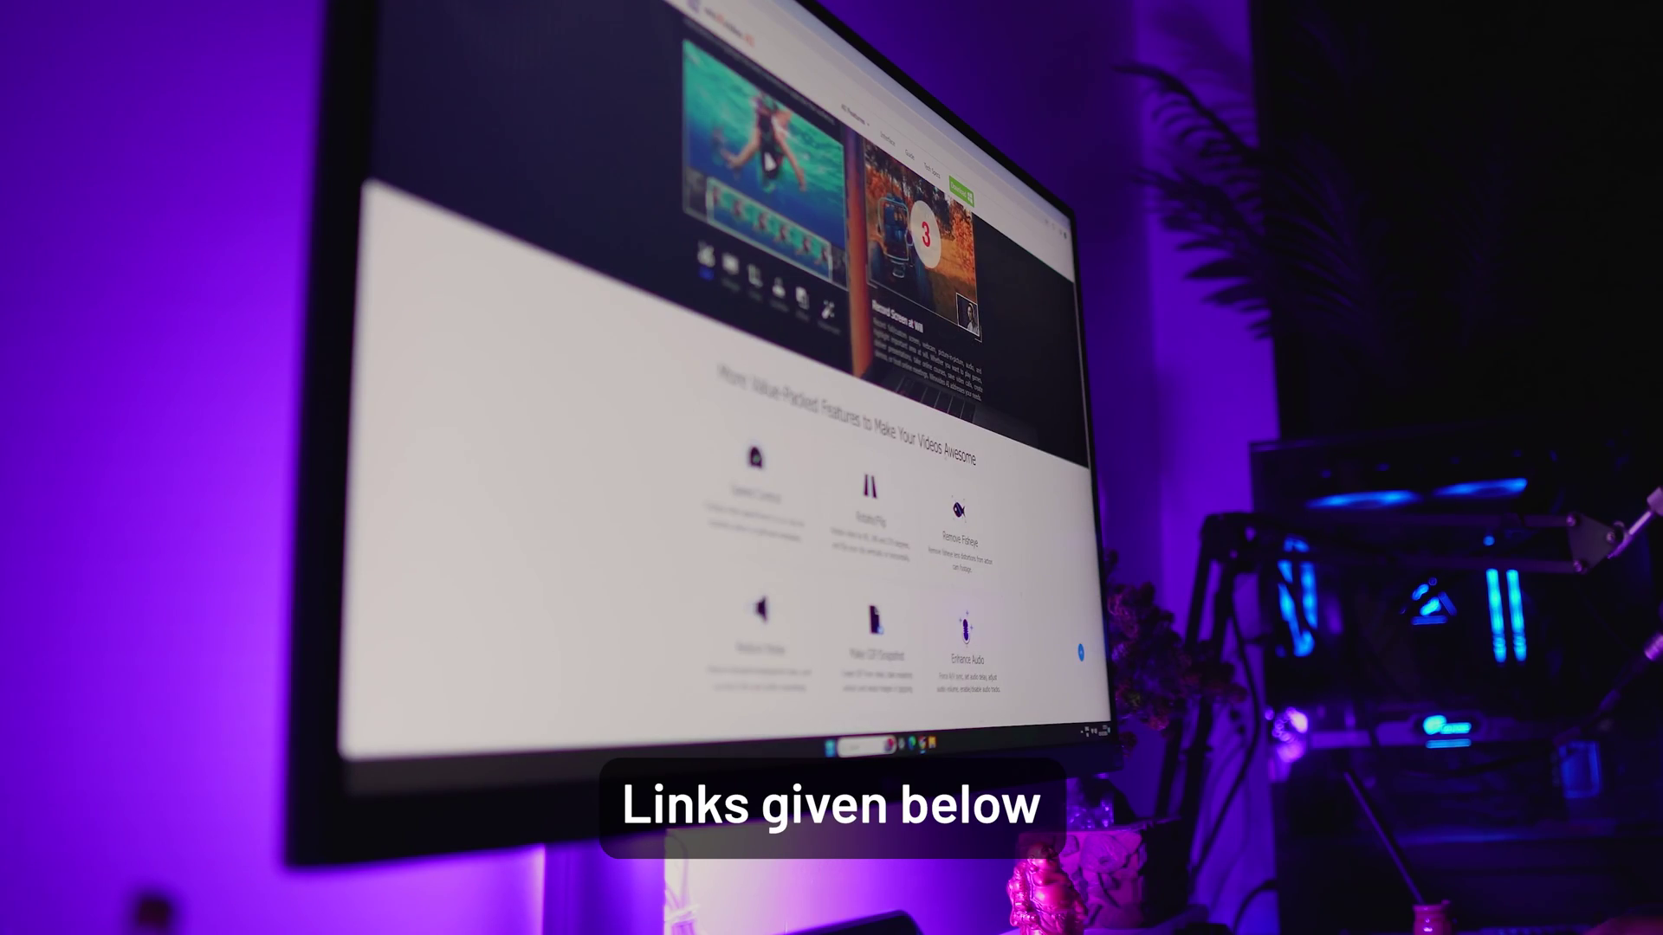
scroll(723, 390, "down", 5)
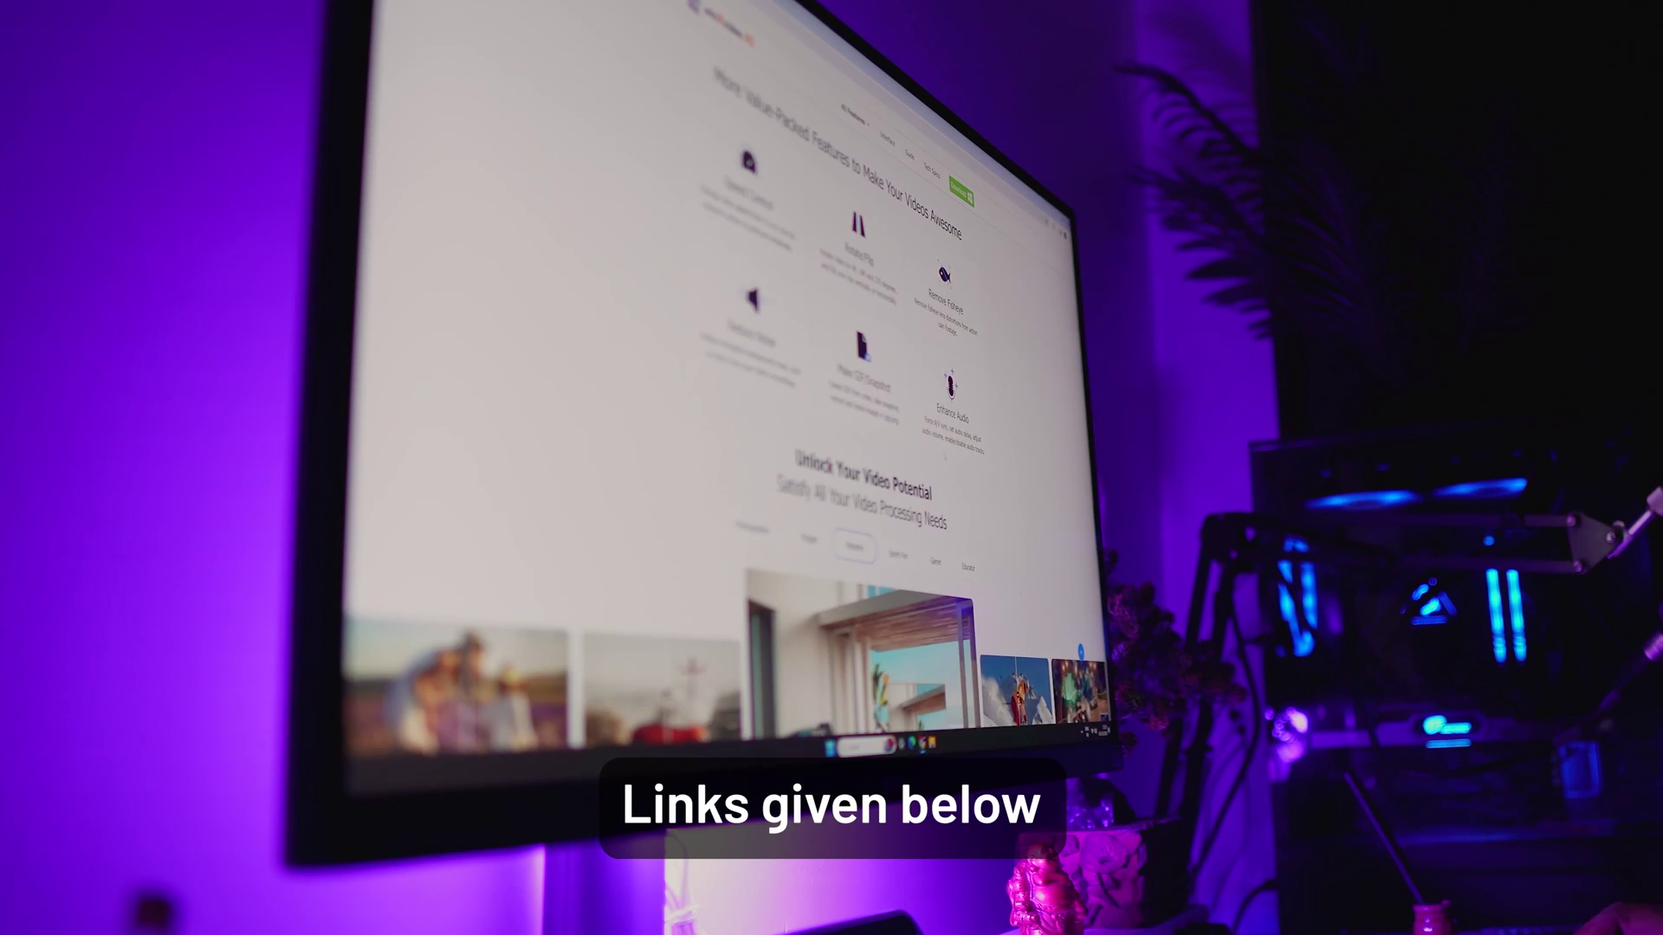
scroll(723, 390, "down", 1)
scroll(724, 390, "down", 2)
scroll(723, 389, "down", 1)
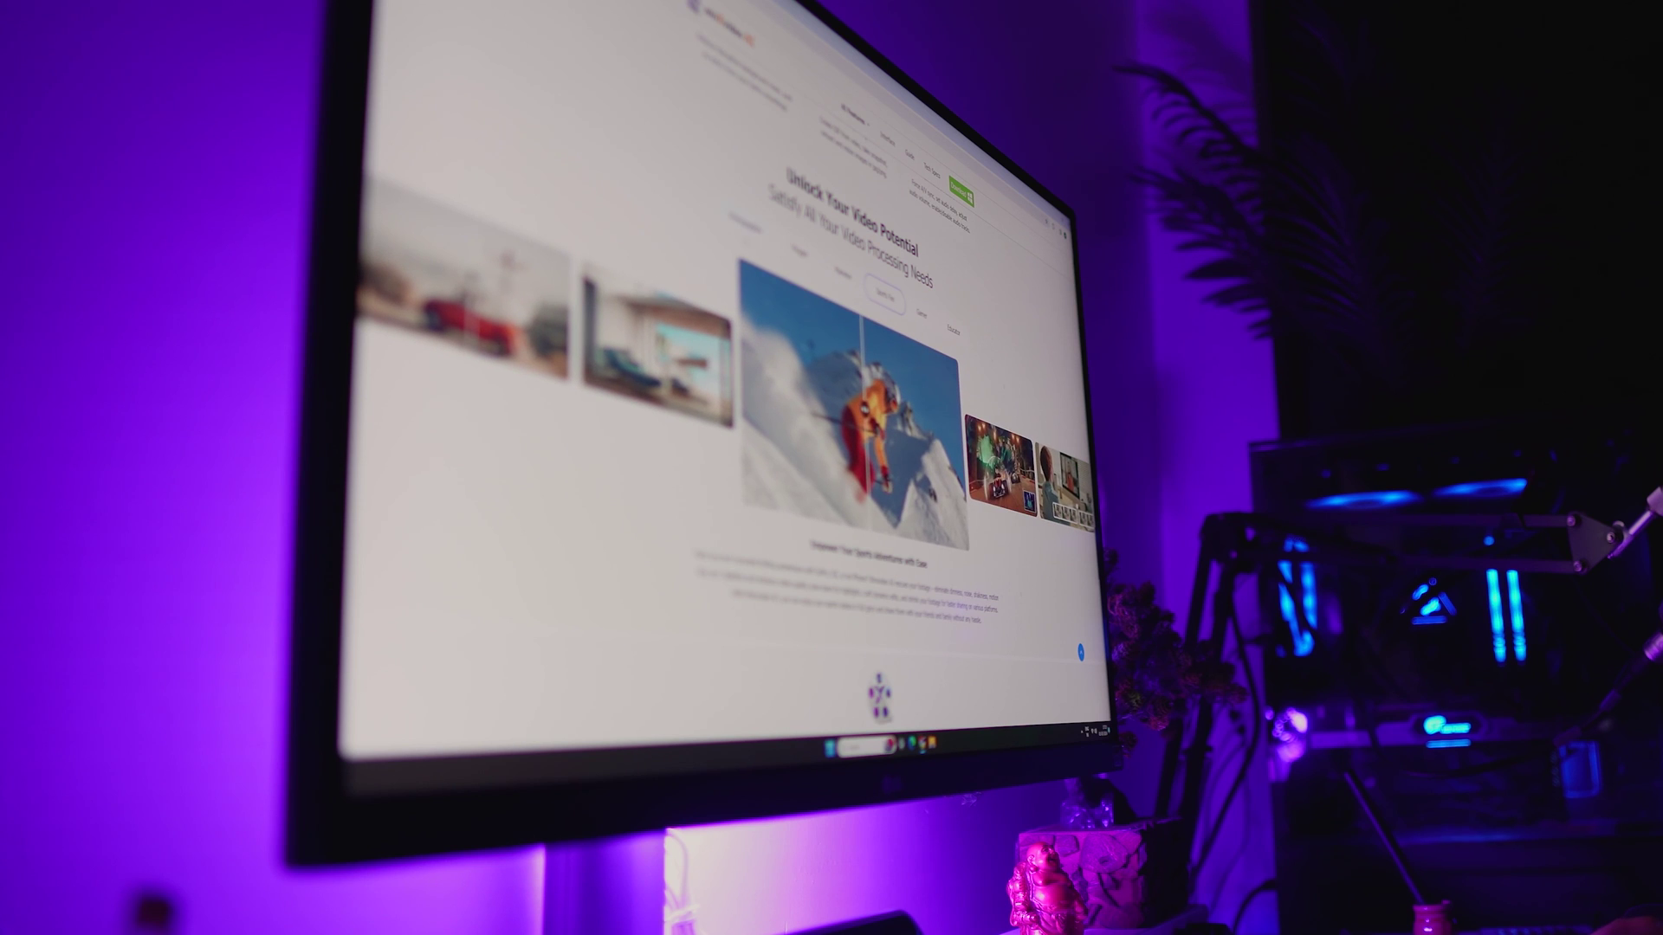